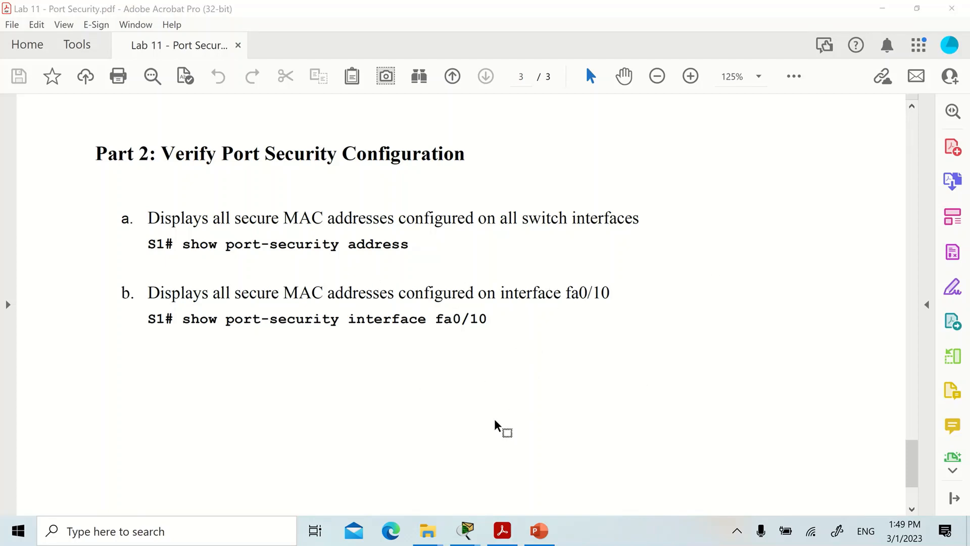
Switch to Cisco Packet Tracer, open the CLI of switch S1 and enter privileged EXEC mode with en.
mouse_move(470, 537)
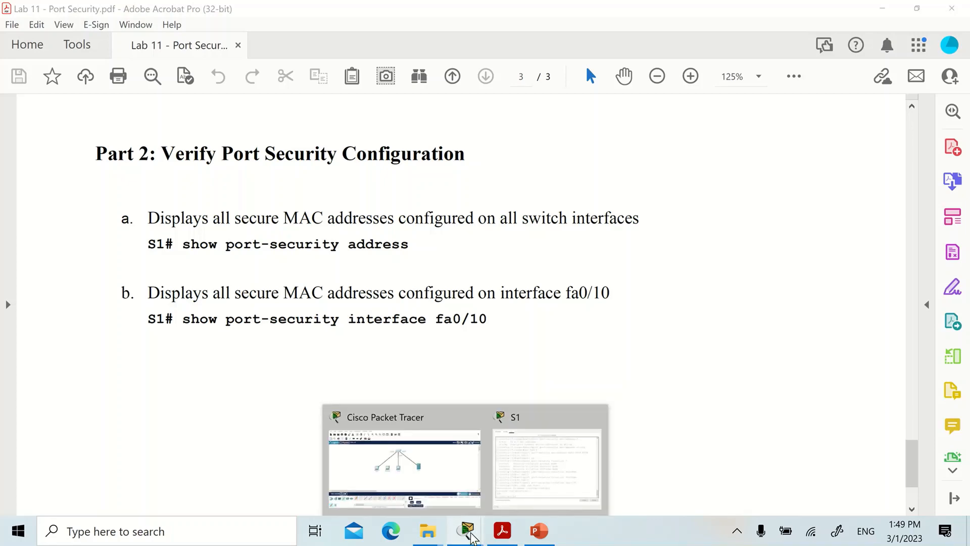
left_click(437, 477)
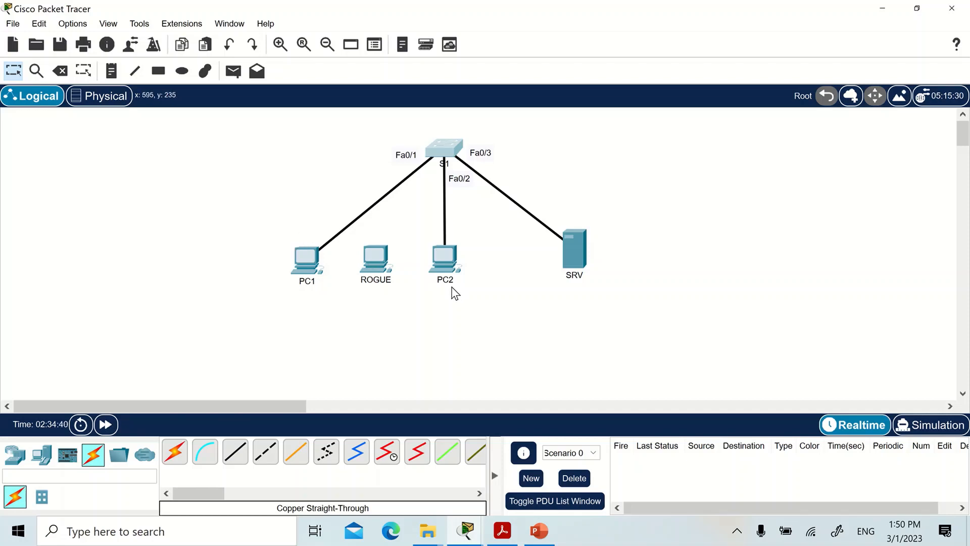
mouse_move(453, 288)
left_click(444, 150)
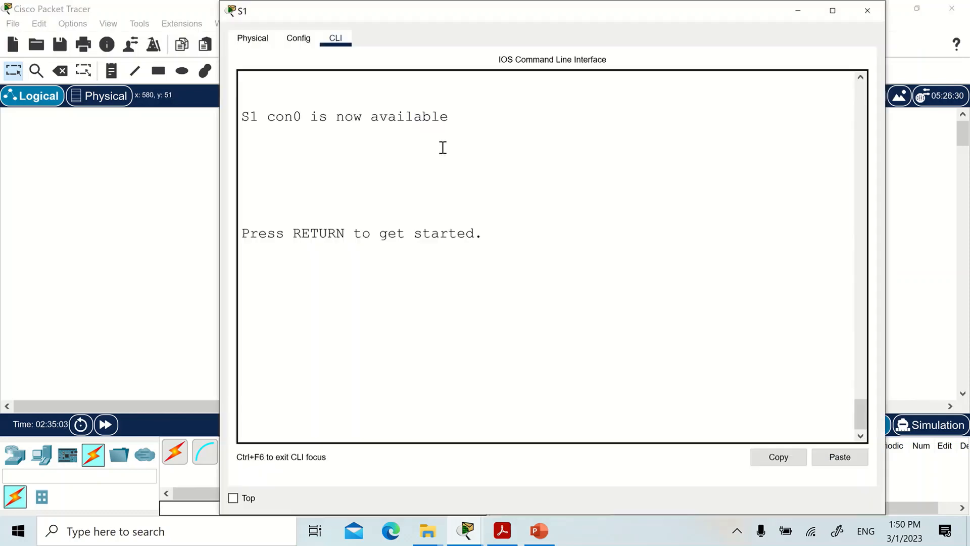
key("Return")
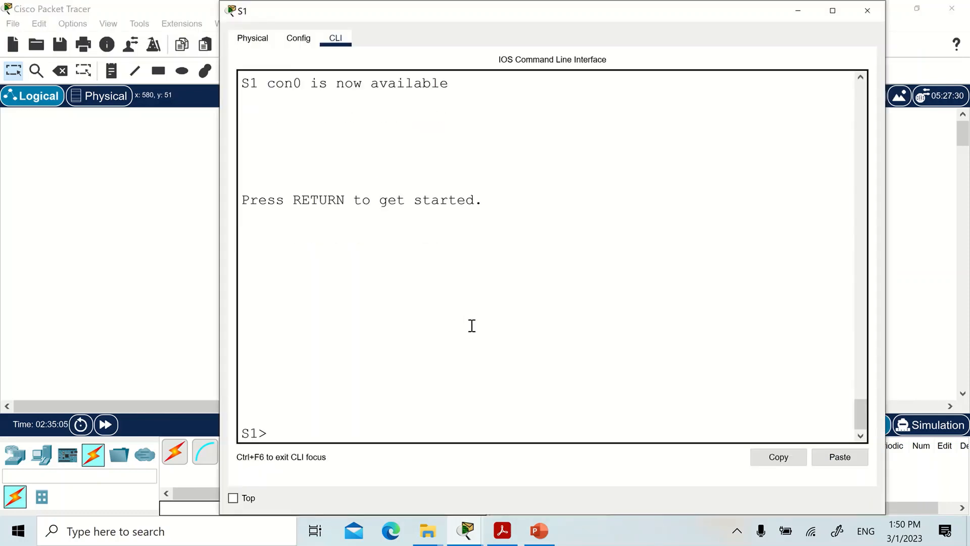
type("en")
key("Return")
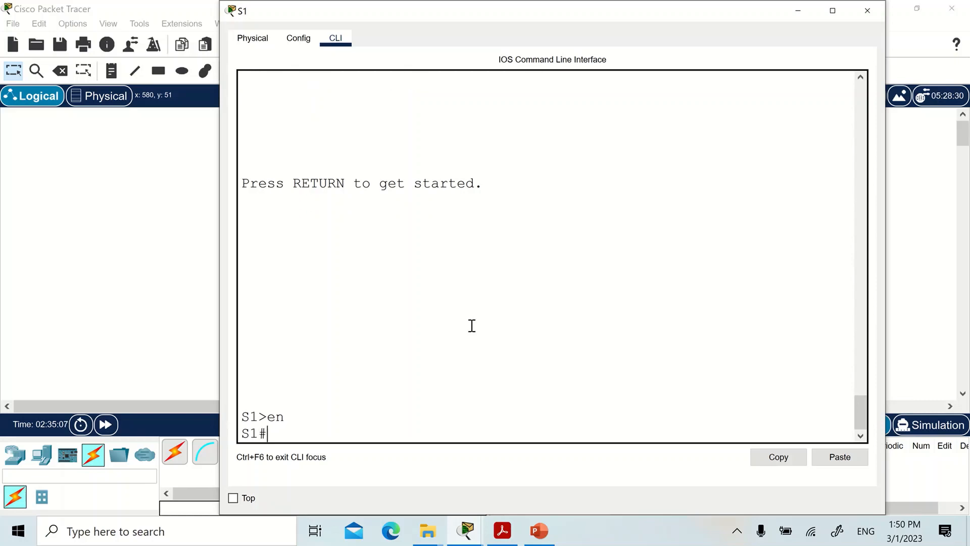
List the secure MAC addresses on S1 with the command sh port-security address.
type("sh port-security")
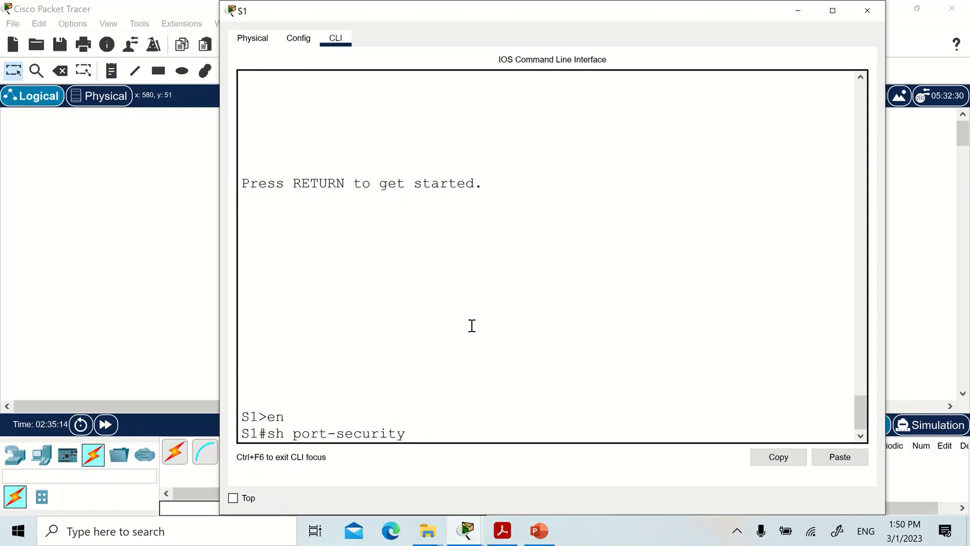
type(" address")
key("Return")
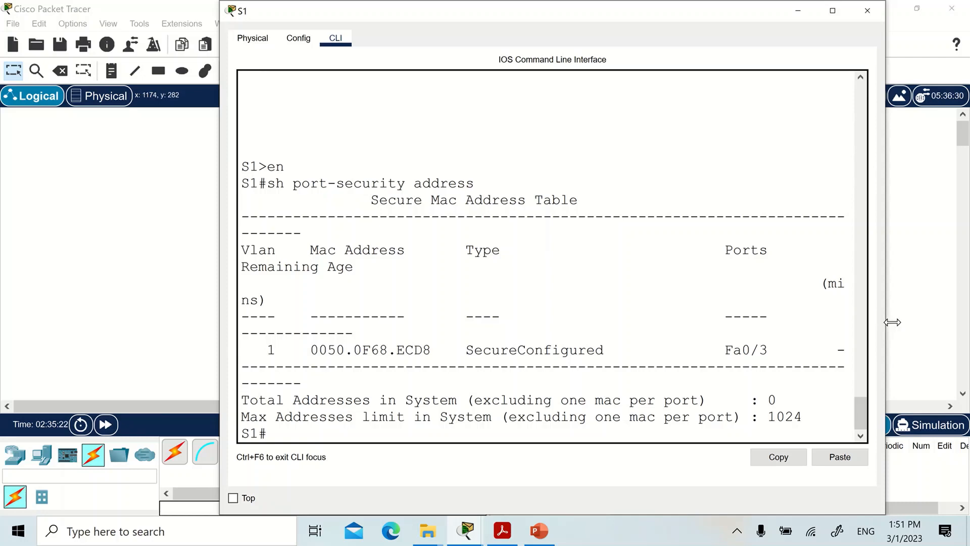
Widen the S1 window and examine the port and MAC address columns of the secure MAC address table.
left_click_drag(893, 322, 968, 322)
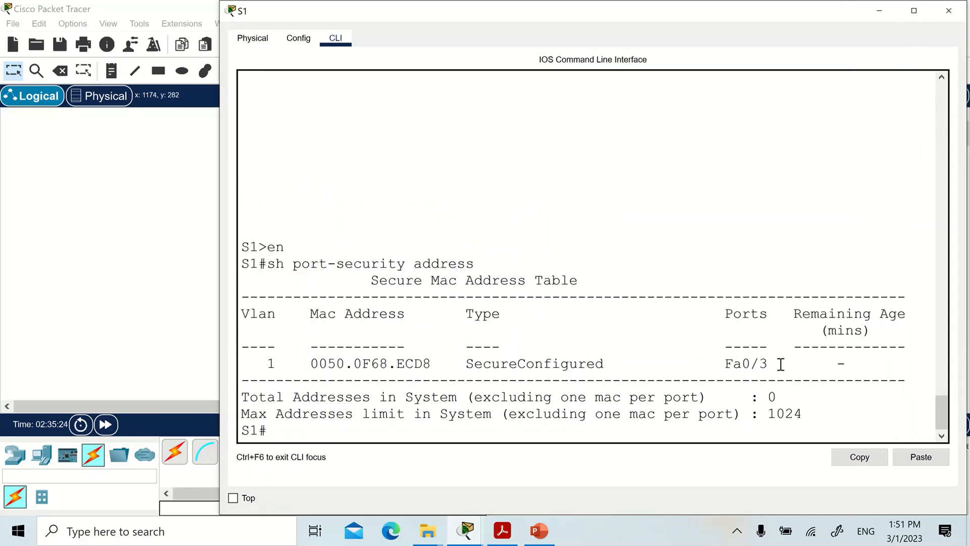
left_click_drag(776, 364, 726, 365)
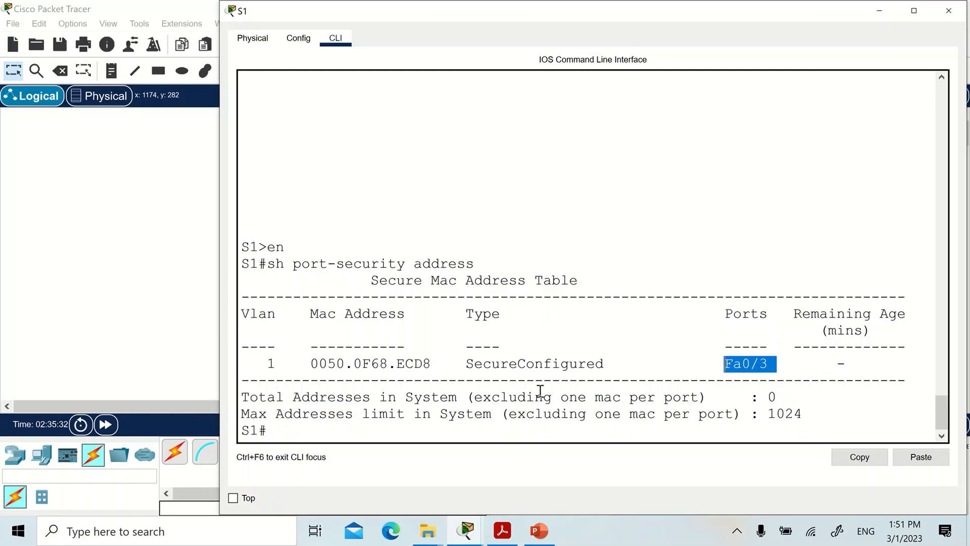
left_click_drag(432, 364, 306, 365)
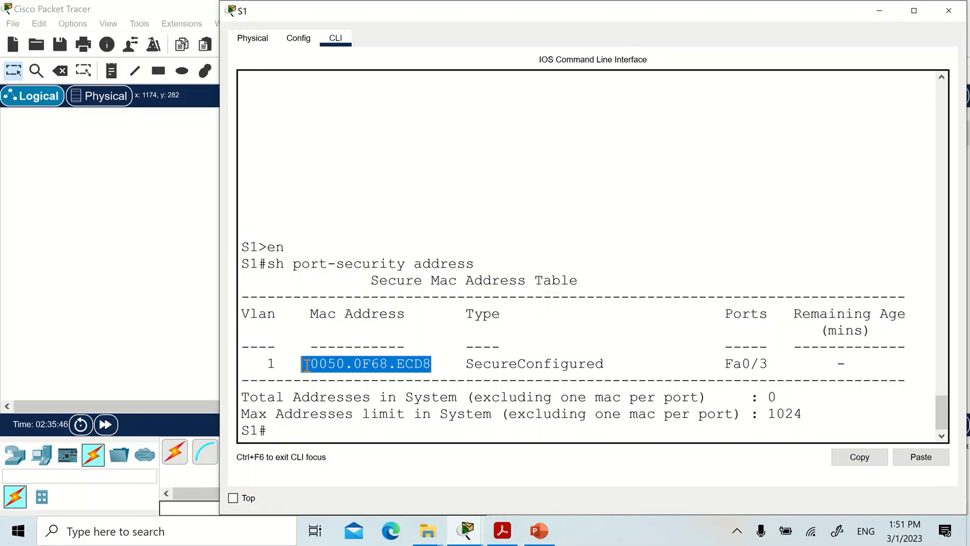
left_click(467, 366)
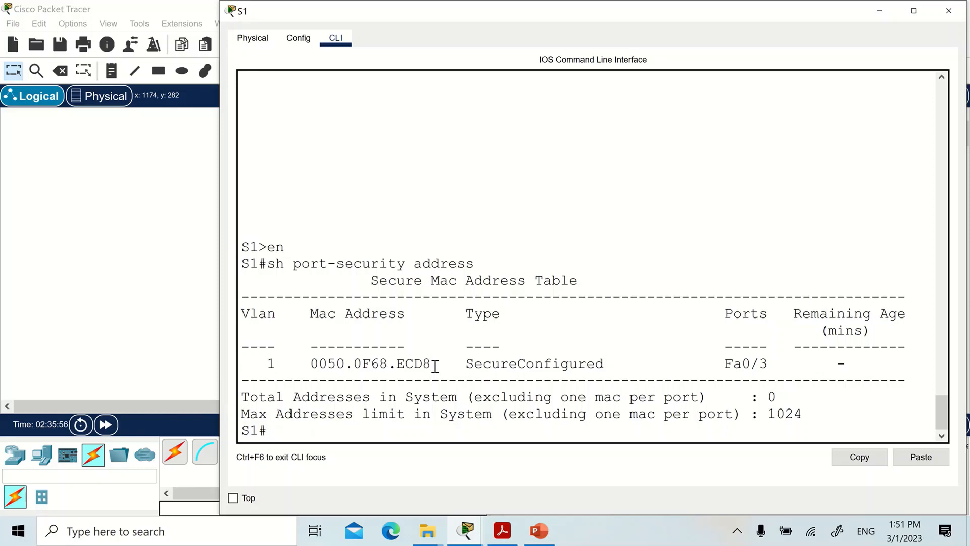
Ping 192.168.1.10 from the Command Prompt of PC1.
left_click(66, 228)
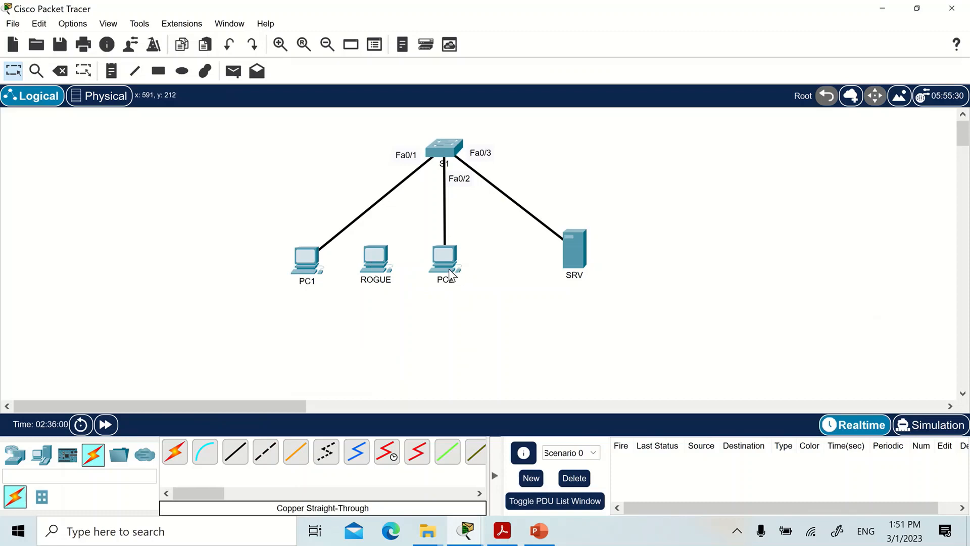
left_click(307, 268)
left_click(562, 99)
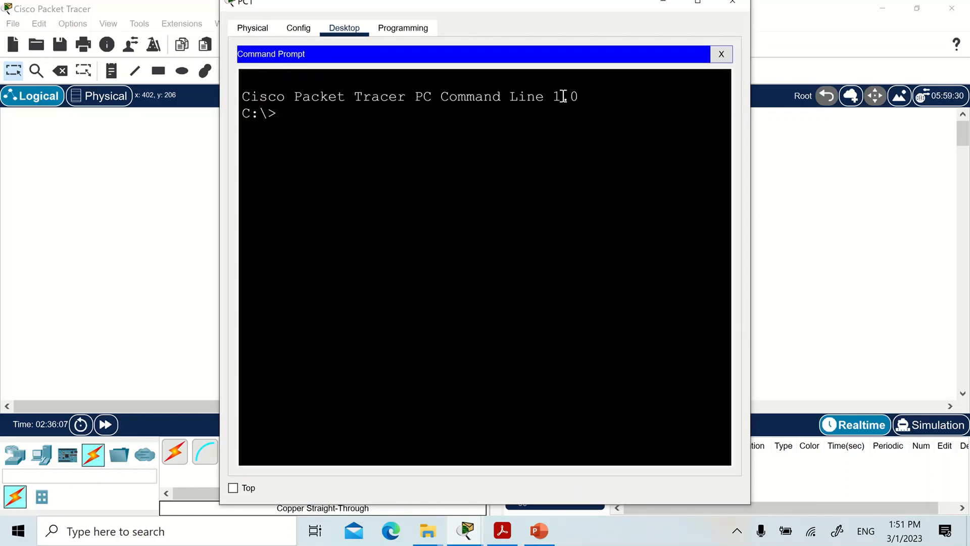
type("ping")
type("192.168")
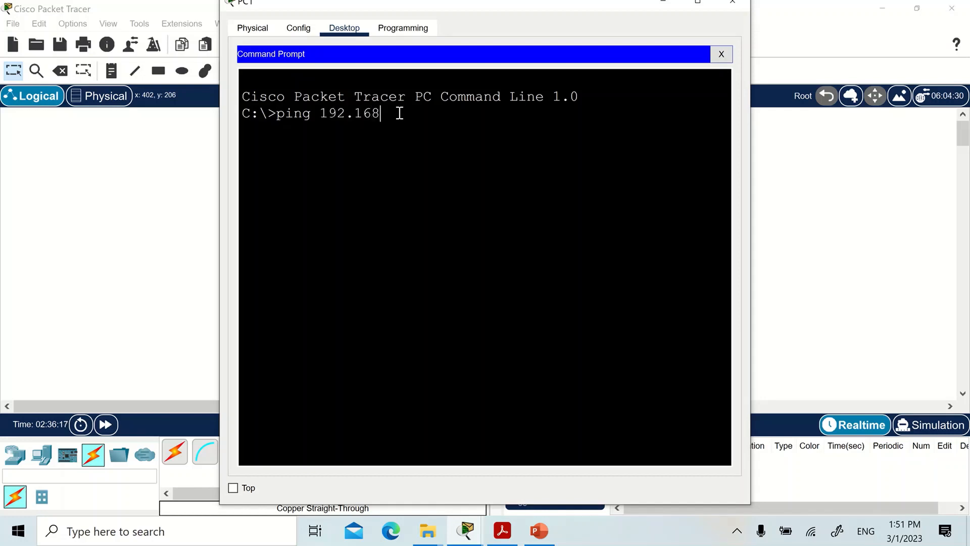
type(".1.10")
key("Return")
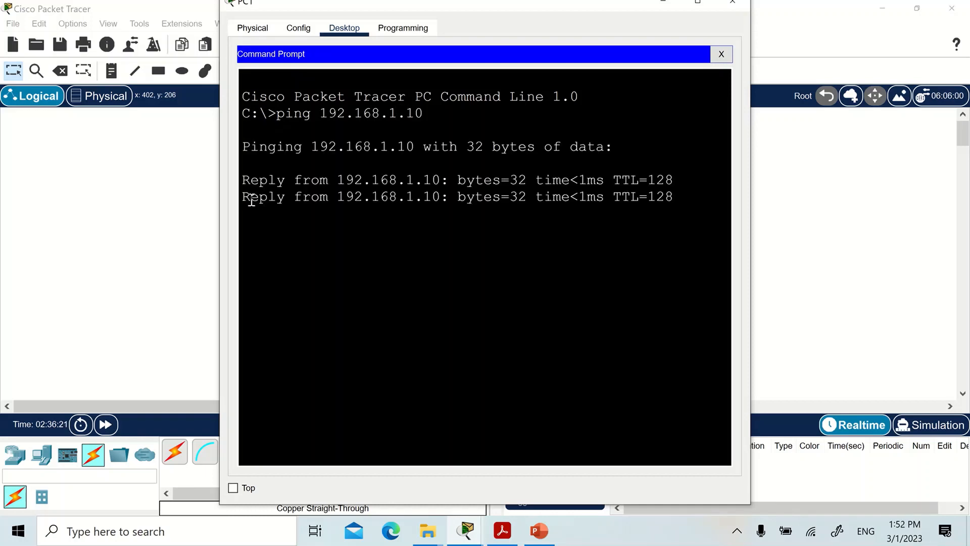
Ping 192.168.1.10 from the Command Prompt of PC2.
left_click(94, 242)
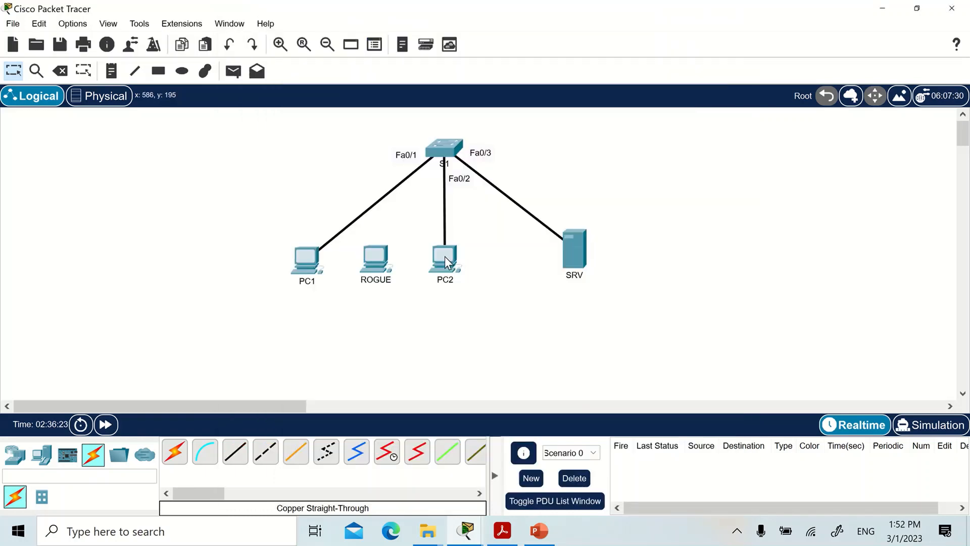
left_click(445, 256)
left_click(576, 114)
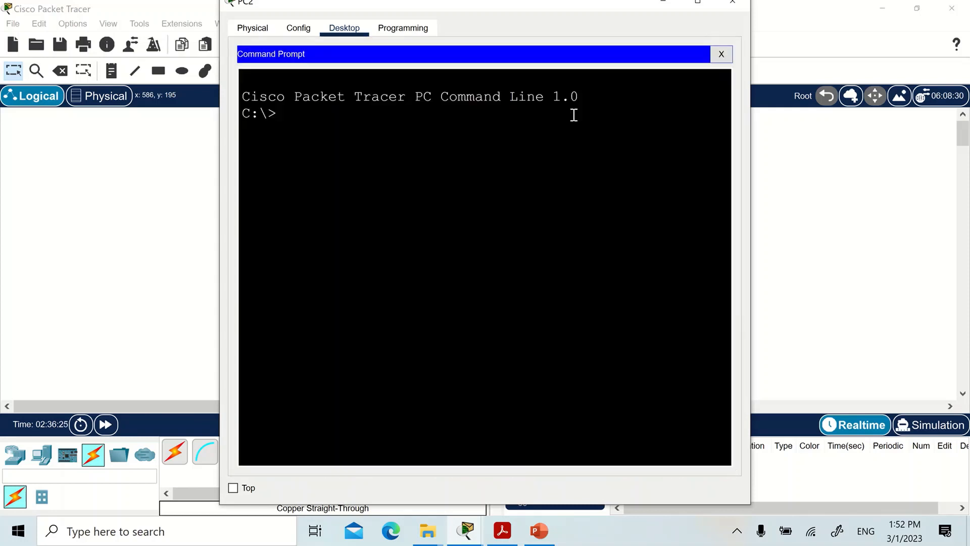
type("ping 192.168")
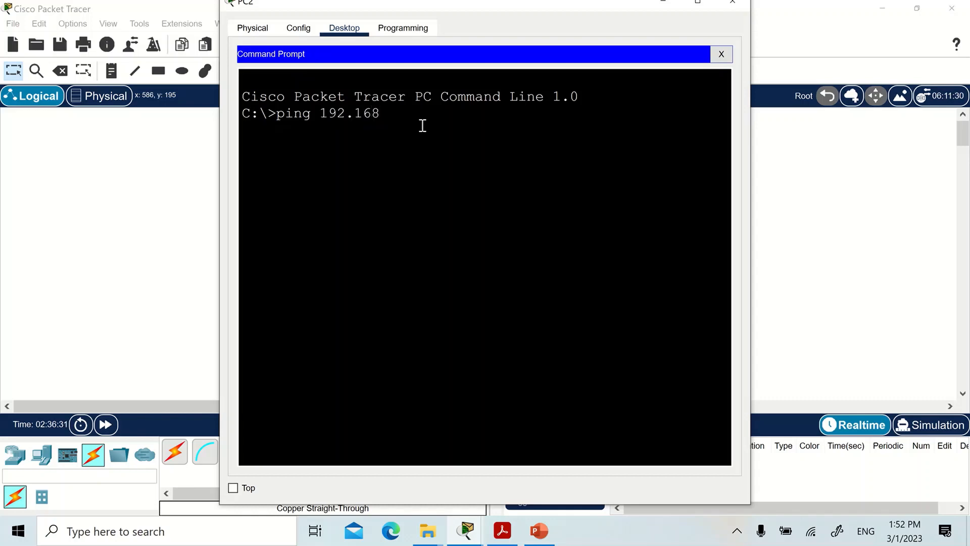
type(".")
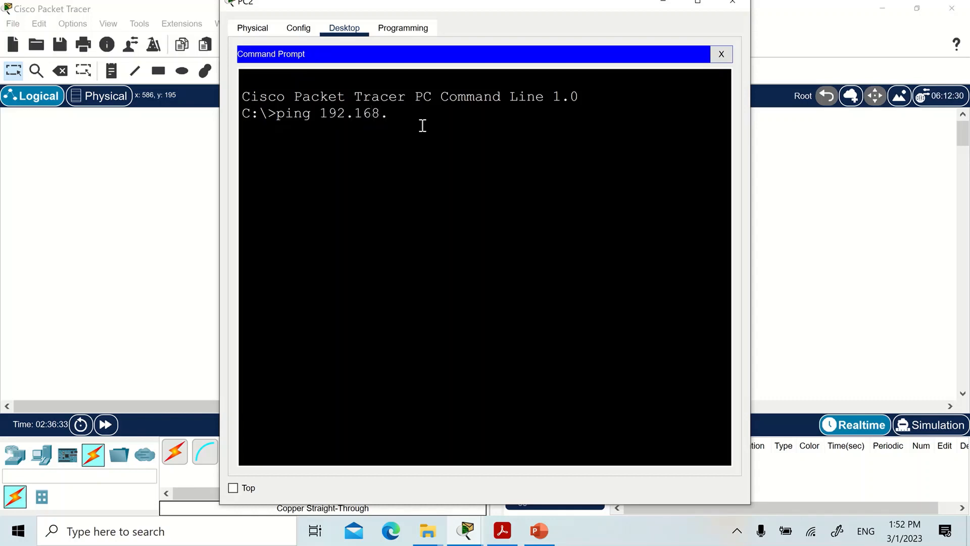
type("1.10")
key("Return")
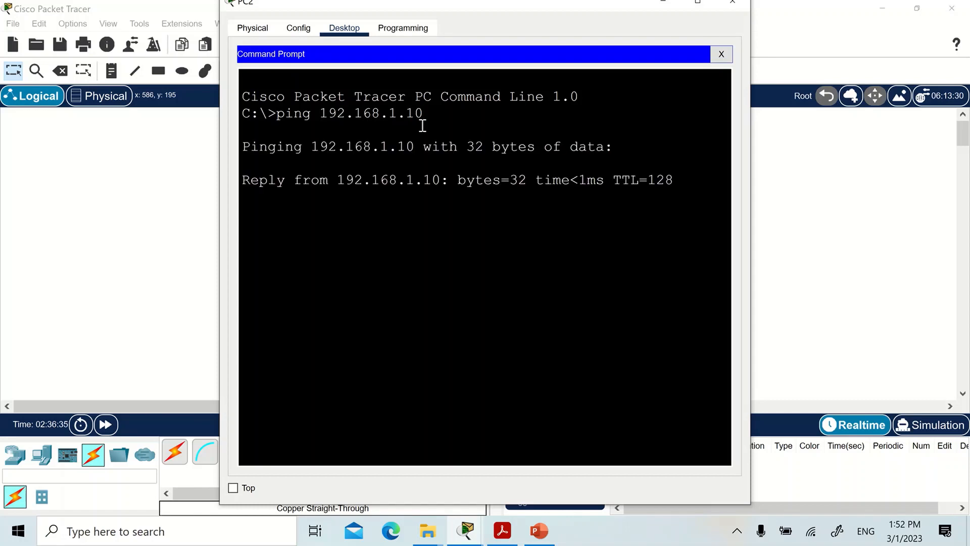
Return to the CLI of switch S1 and run sh port-security address again.
left_click(165, 228)
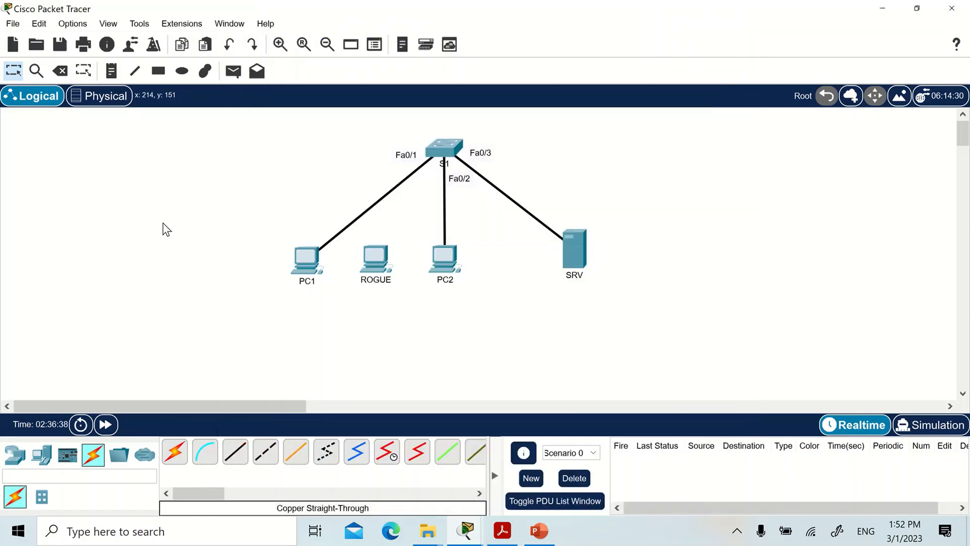
left_click(435, 150)
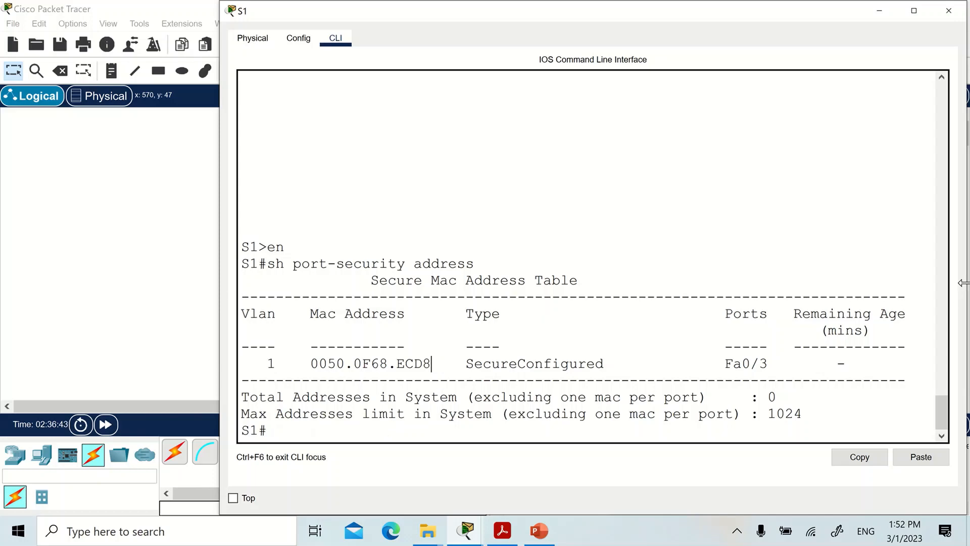
key("Up")
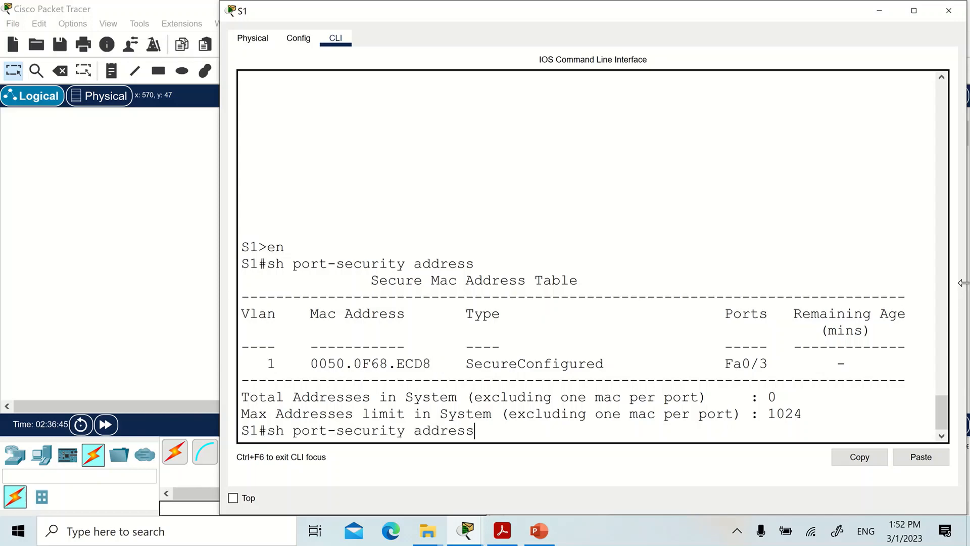
key("Return")
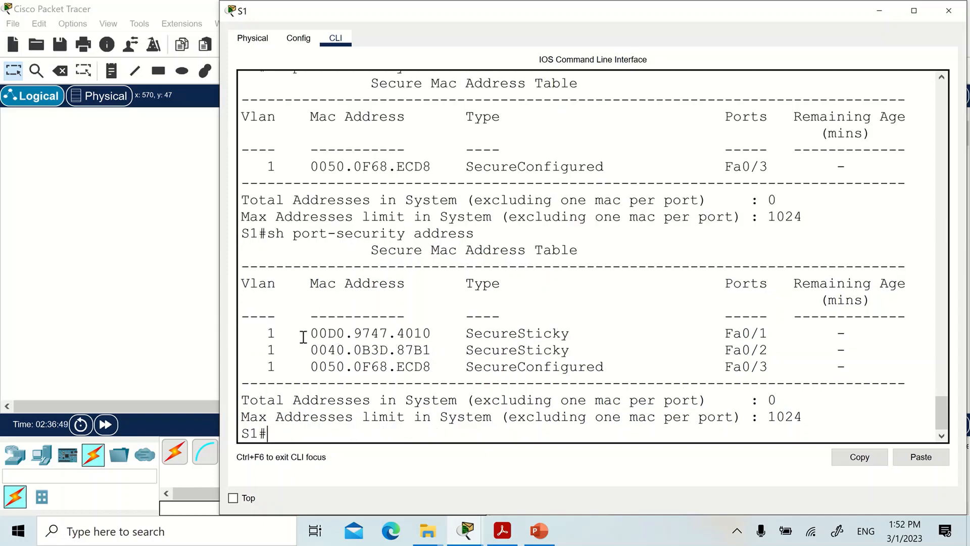
Examine the ports and address types of the Fa0/1, Fa0/2 and Fa0/3 entries in the refreshed secure MAC address table.
left_click_drag(301, 333, 723, 332)
left_click(769, 334)
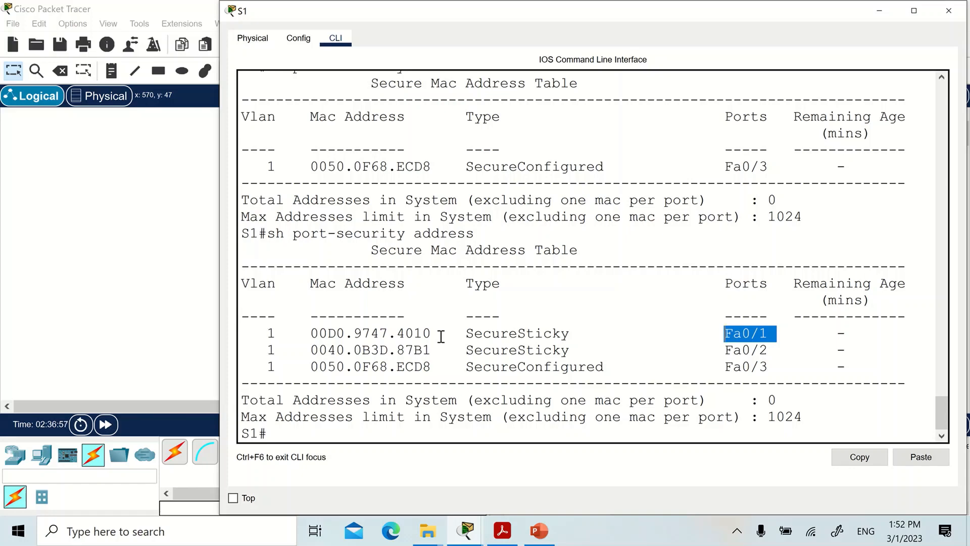
left_click_drag(768, 351, 724, 350)
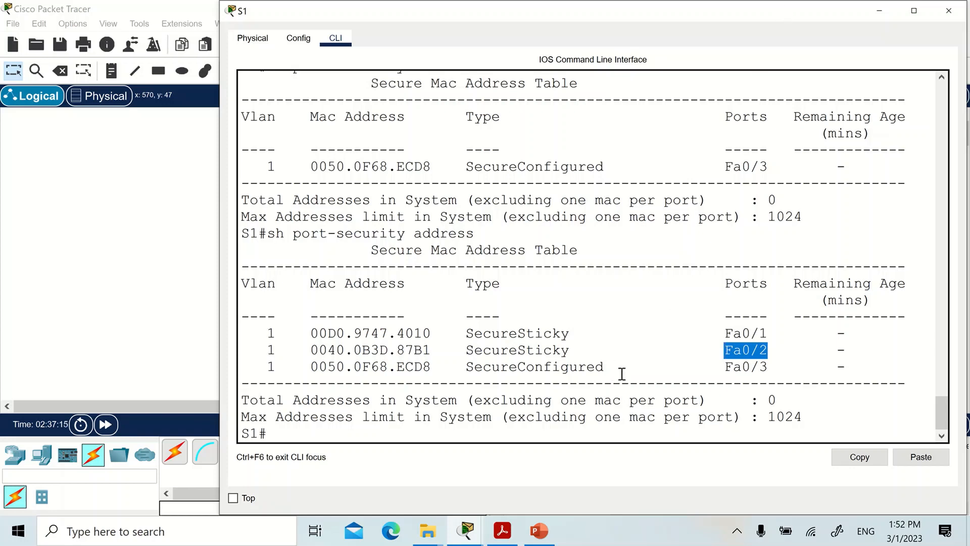
left_click_drag(613, 368, 465, 366)
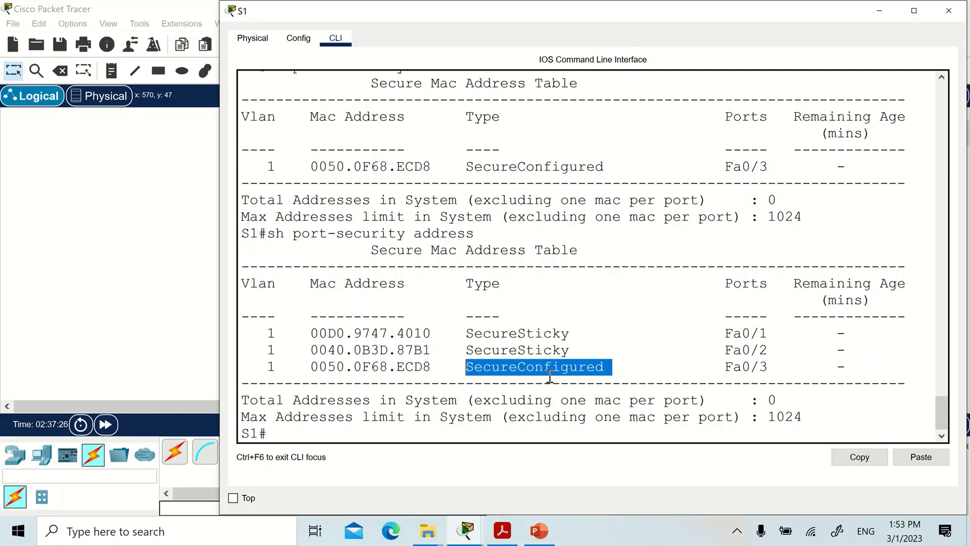
left_click(574, 350)
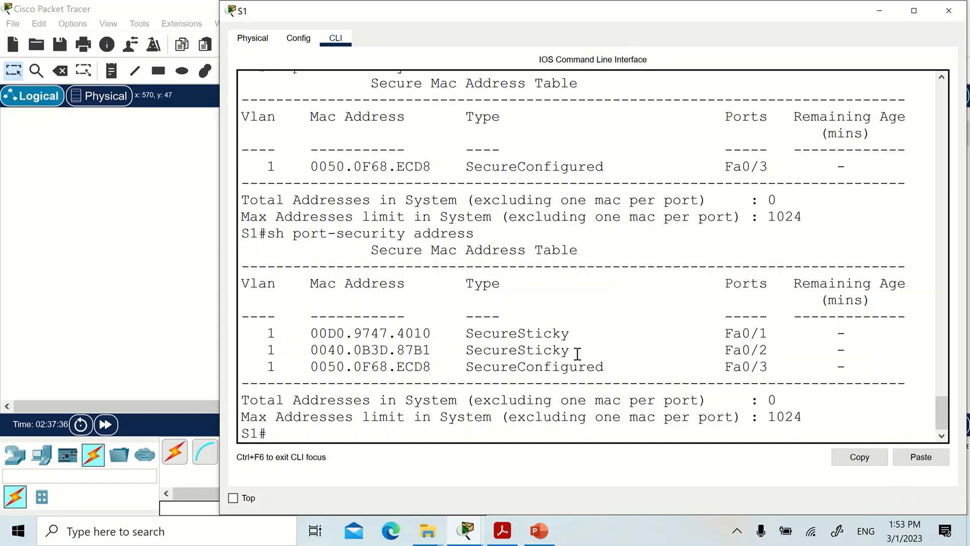
left_click_drag(578, 350, 467, 353)
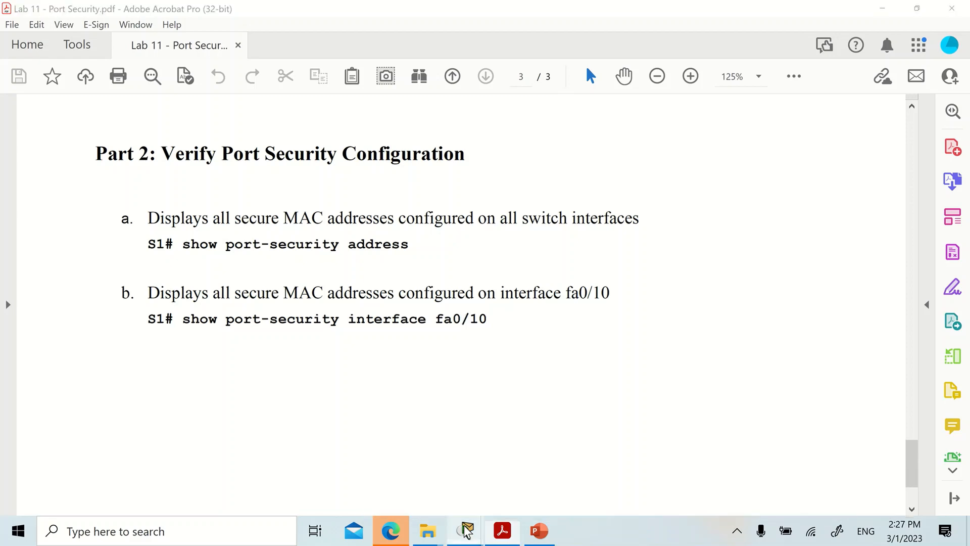
Switch back to Cisco Packet Tracer, reopen the CLI of switch S1 and enter privileged EXEC mode with en.
mouse_move(466, 531)
left_click(435, 477)
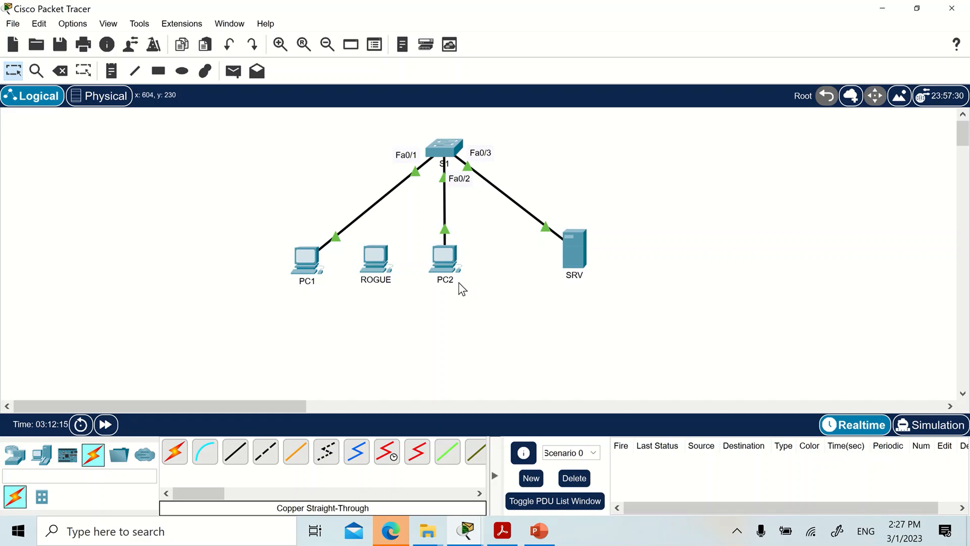
mouse_move(456, 286)
left_click(442, 149)
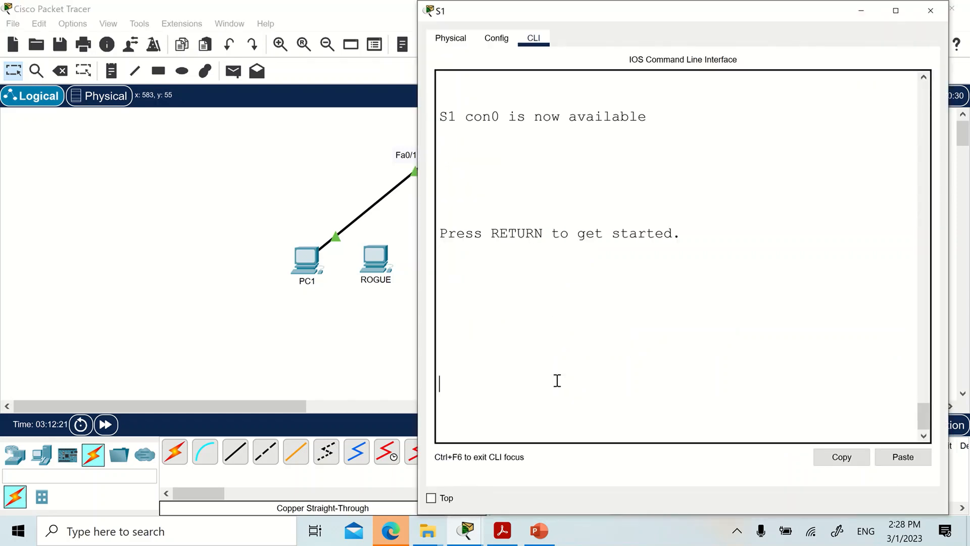
key("Return")
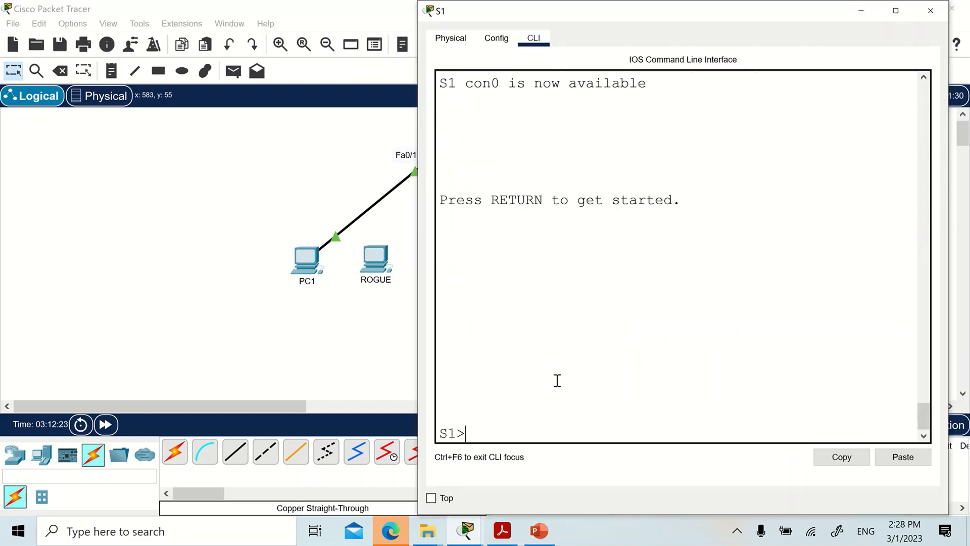
type("en")
key("Return")
Display the port security settings of interface fa0/1 on S1 with sh port-security int fa0/1.
type("sh ")
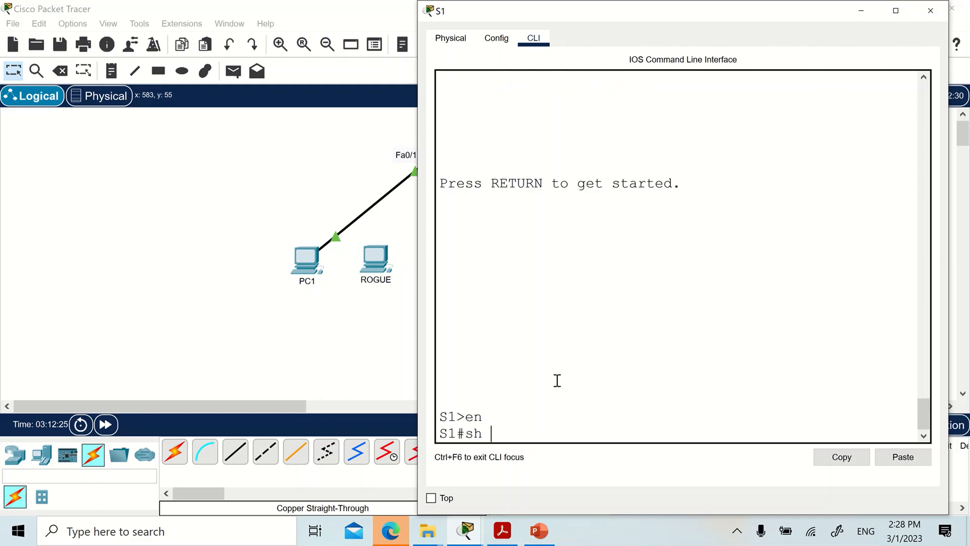
type("in")
type("t")
key("BackSpace")
key("BackSpace")
key("BackSpace")
key("BackSpace")
type("port-security fa")
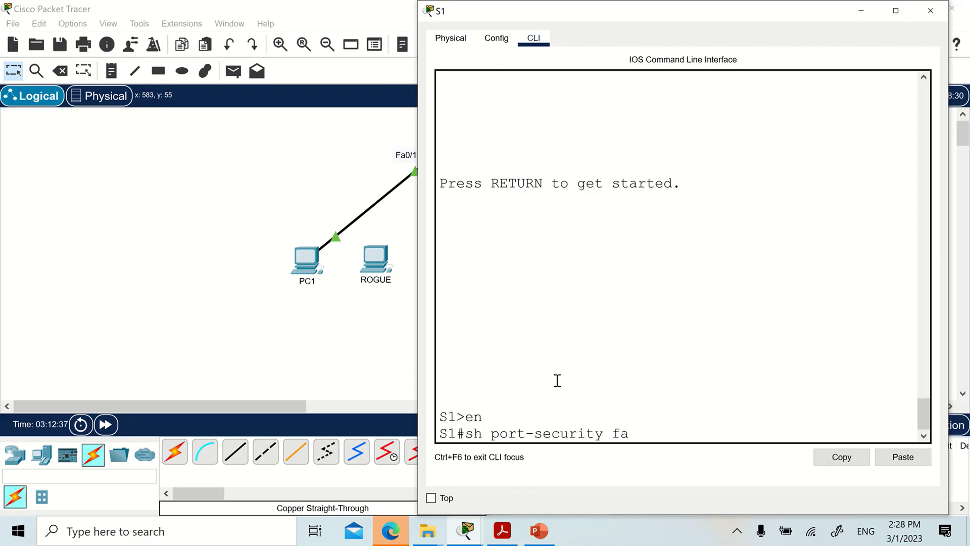
key("BackSpace")
key("BackSpace")
type("int fa0/1")
key("Return")
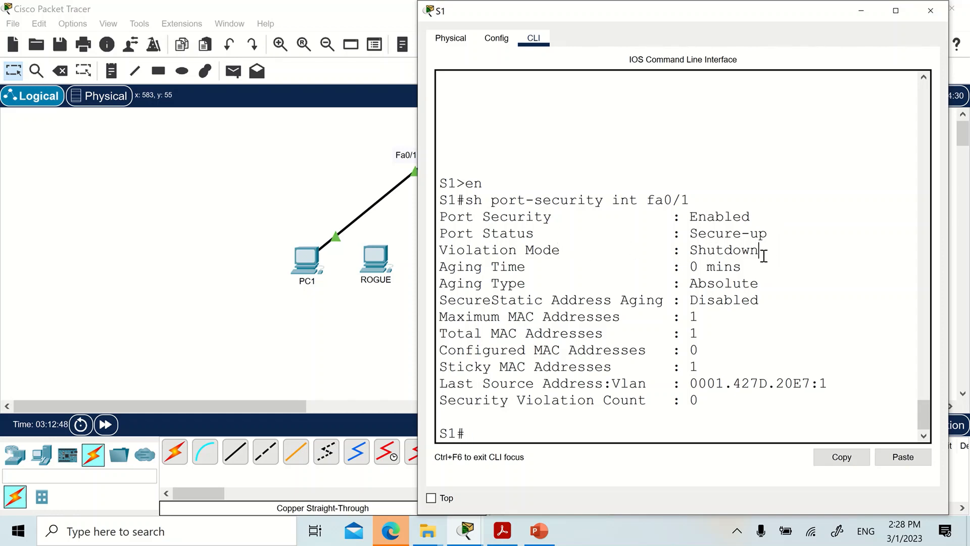
Highlight the Violation Mode line, move the S1 Fa0/1 cable from PC1 to ROGUE, and fast-forward the simulation time.
left_click_drag(760, 255, 439, 256)
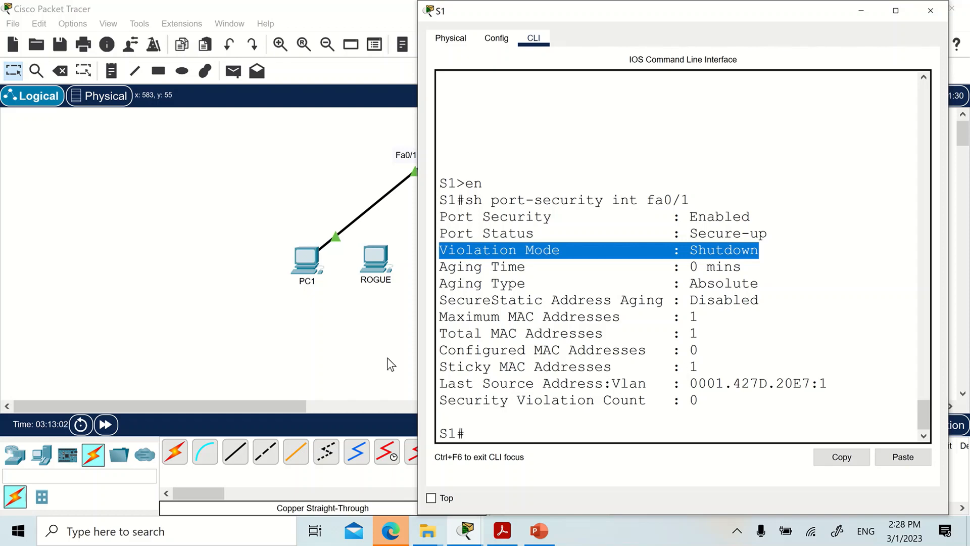
left_click(157, 328)
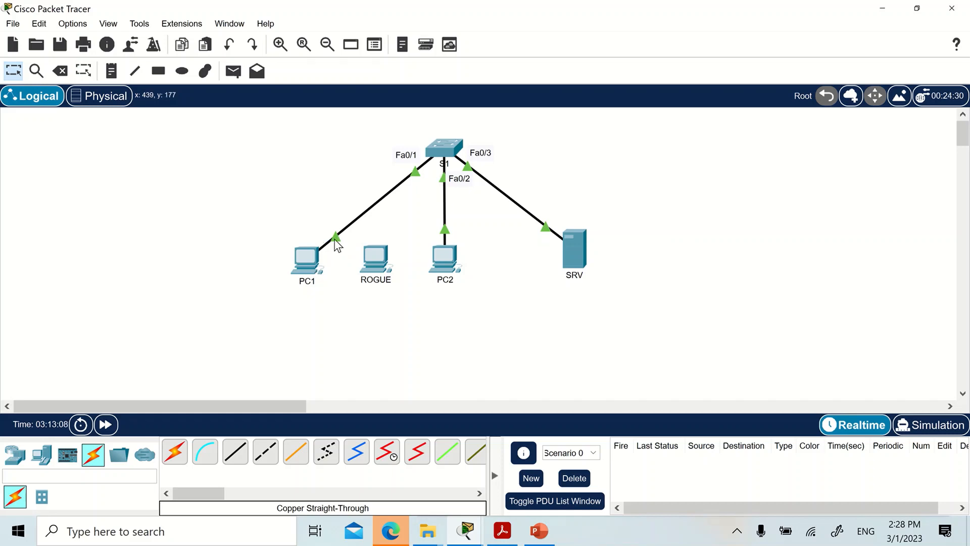
left_click_drag(336, 244, 373, 259)
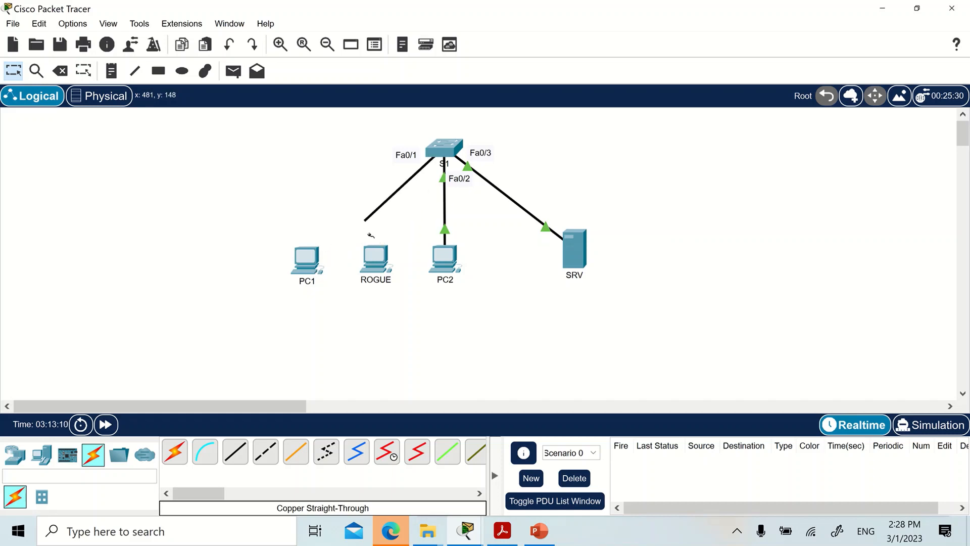
left_click(374, 262)
left_click(398, 307)
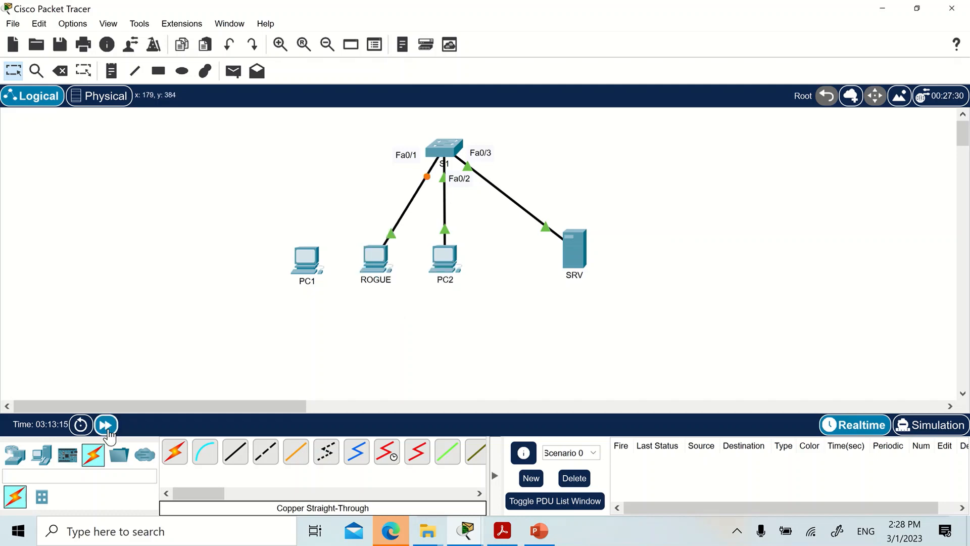
left_click(105, 424)
Ping 192.168.1.10 from the command prompt of ROGUE and return to the topology.
left_click(379, 267)
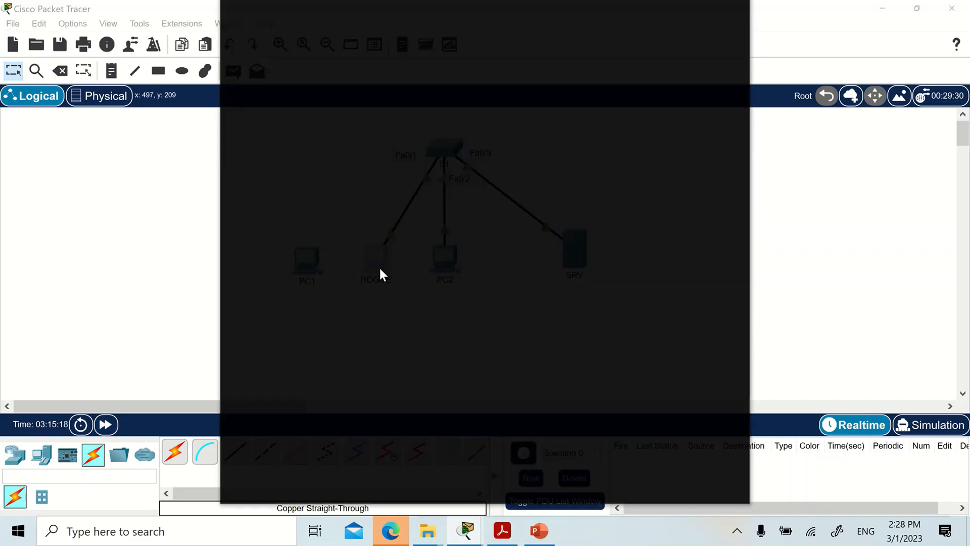
left_click(563, 92)
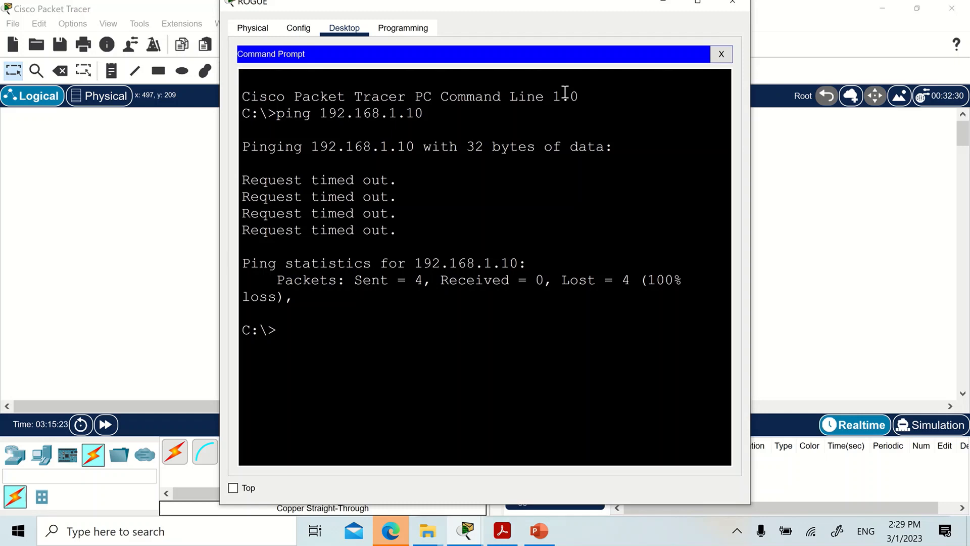
type("ping")
type("192.168")
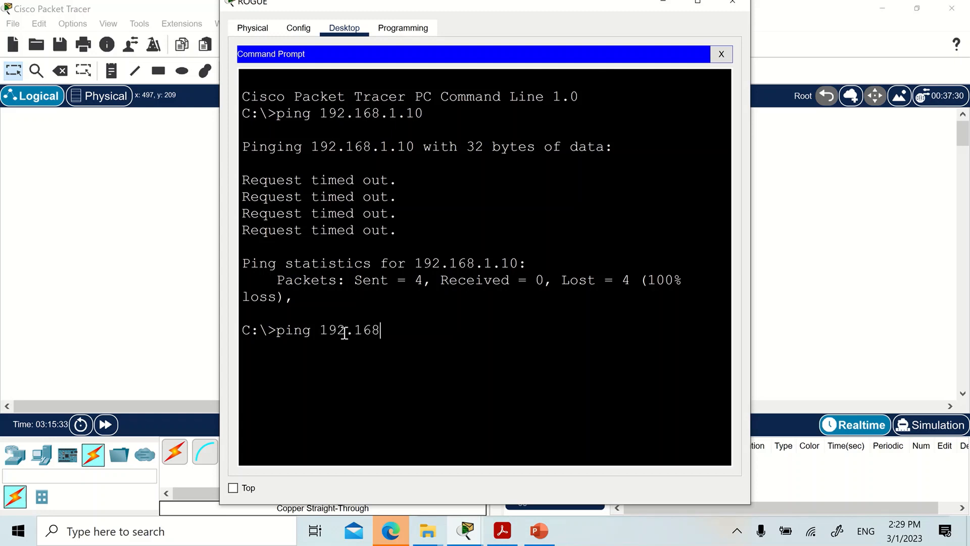
type(".1.10")
key("Return")
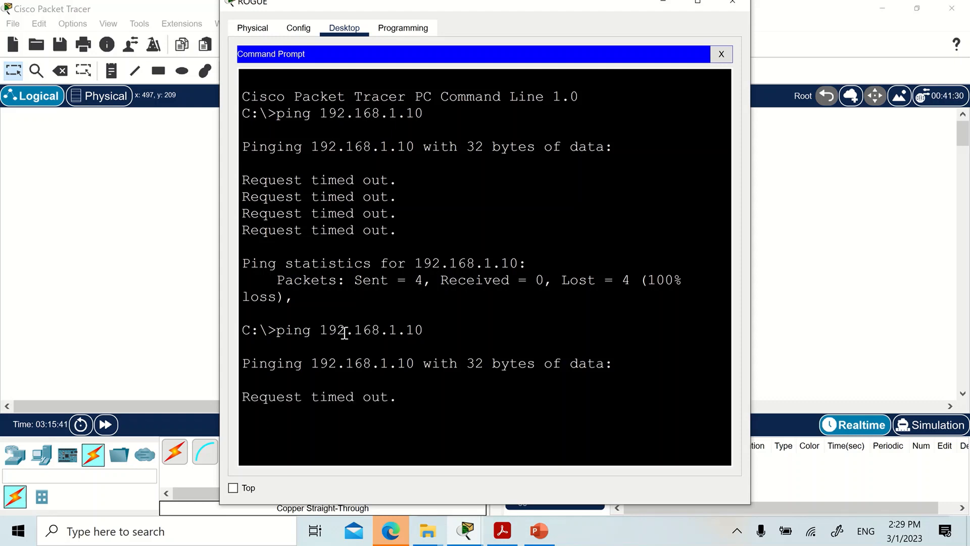
left_click(74, 313)
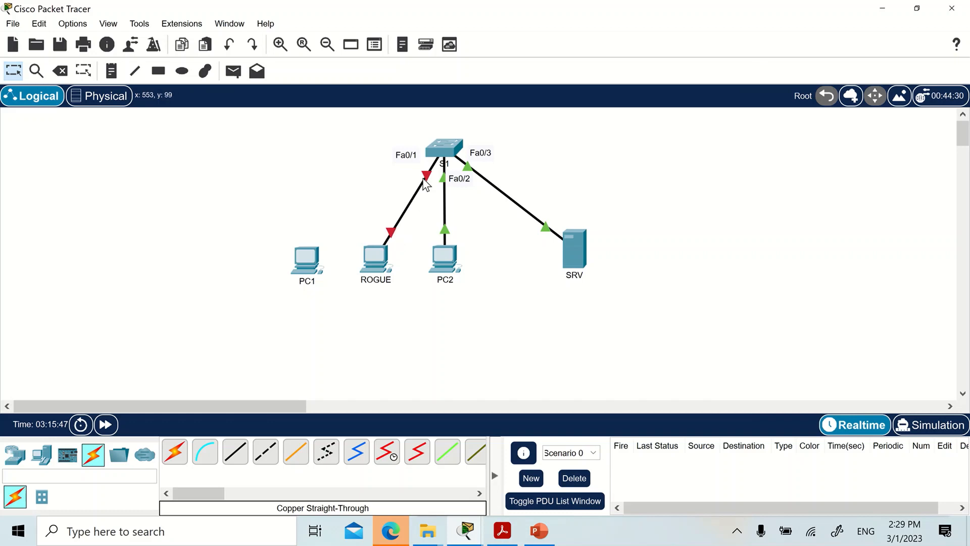
Move the S1 Fa0/1 cable from ROGUE back to the FastEthernet0 port of PC1.
mouse_move(388, 235)
left_click_drag(390, 236, 307, 256)
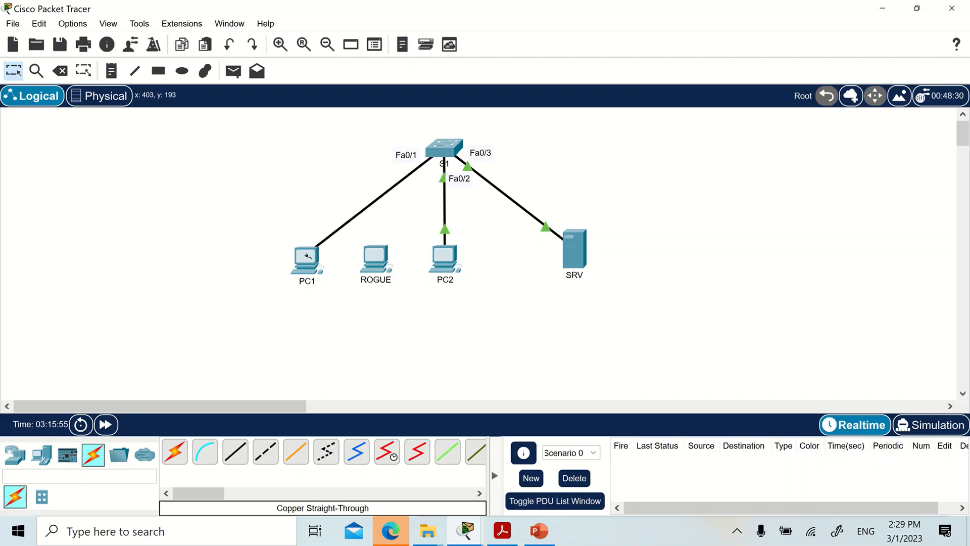
left_click(307, 256)
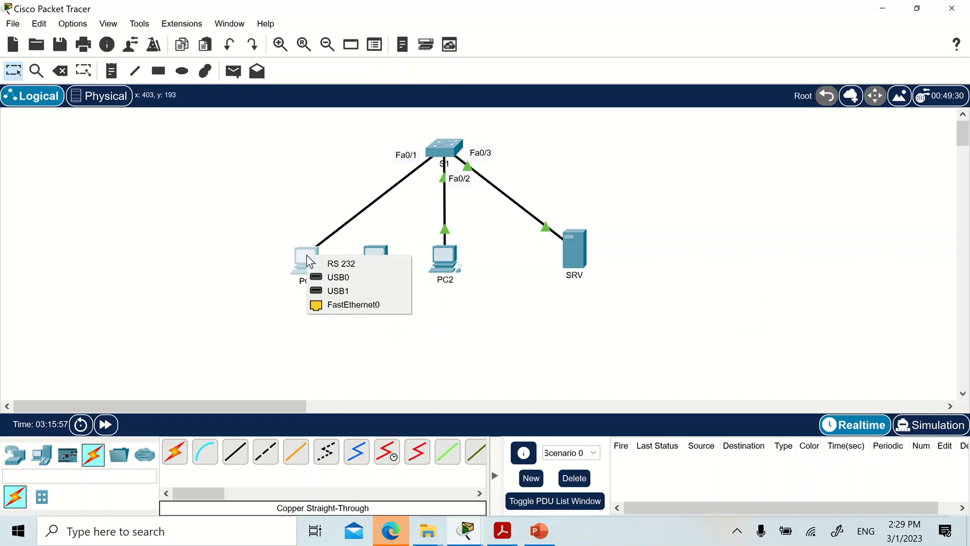
left_click(330, 305)
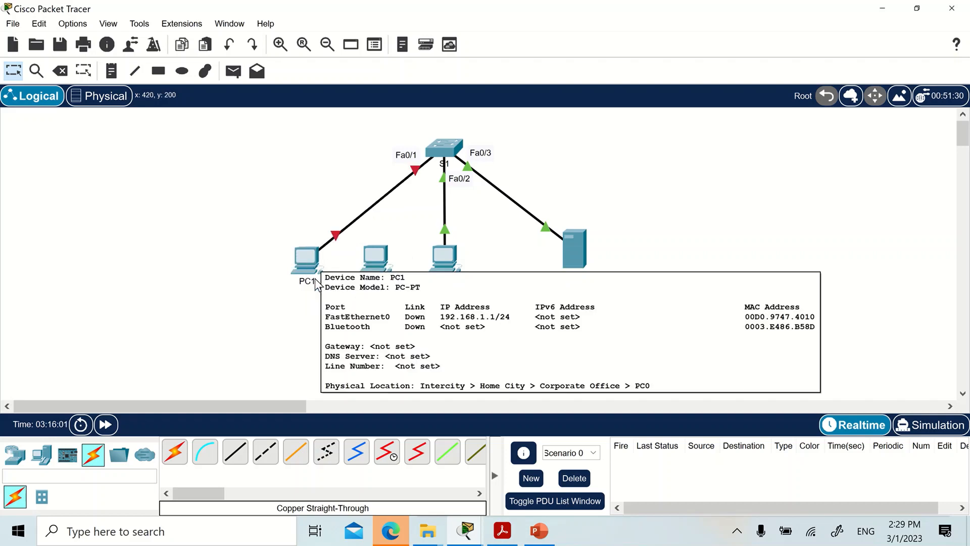
Run sh port-security int fa0/1 in the CLI of S1 and check the Security Violation Count.
left_click(454, 149)
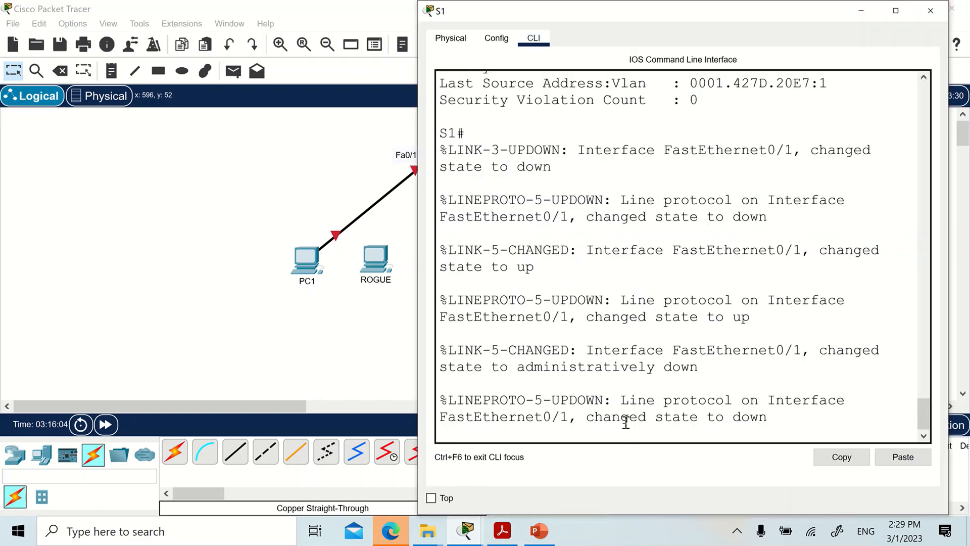
key("Return")
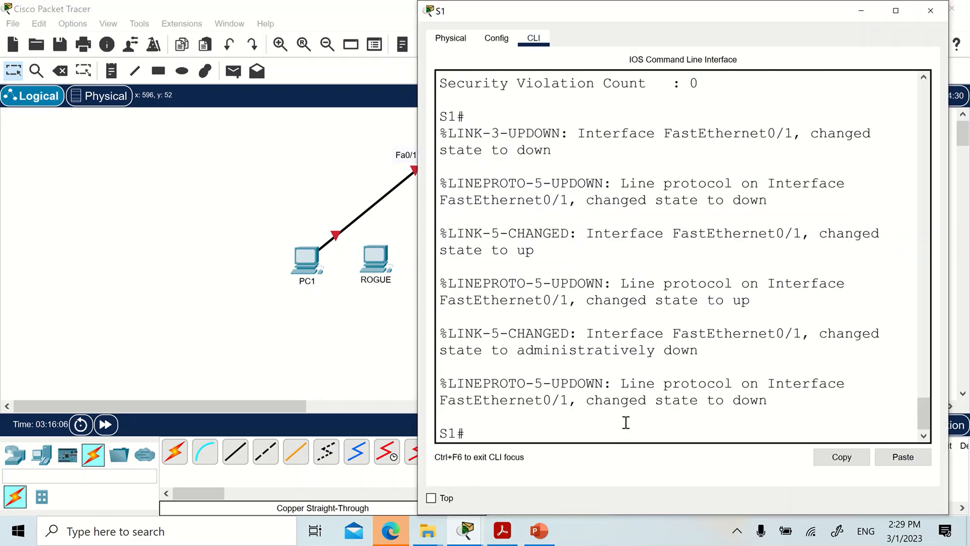
type("sh port-security int fa0/1")
key("Return")
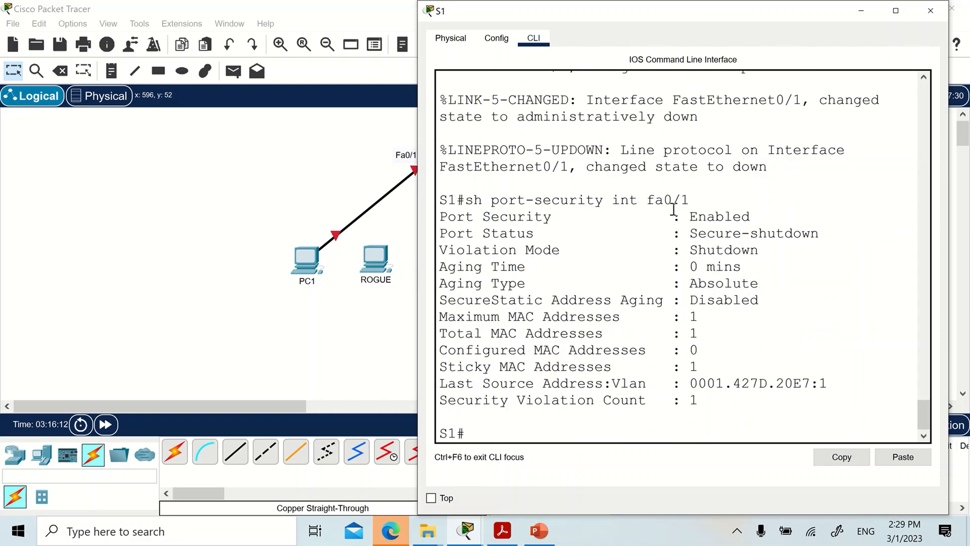
left_click_drag(716, 399, 442, 398)
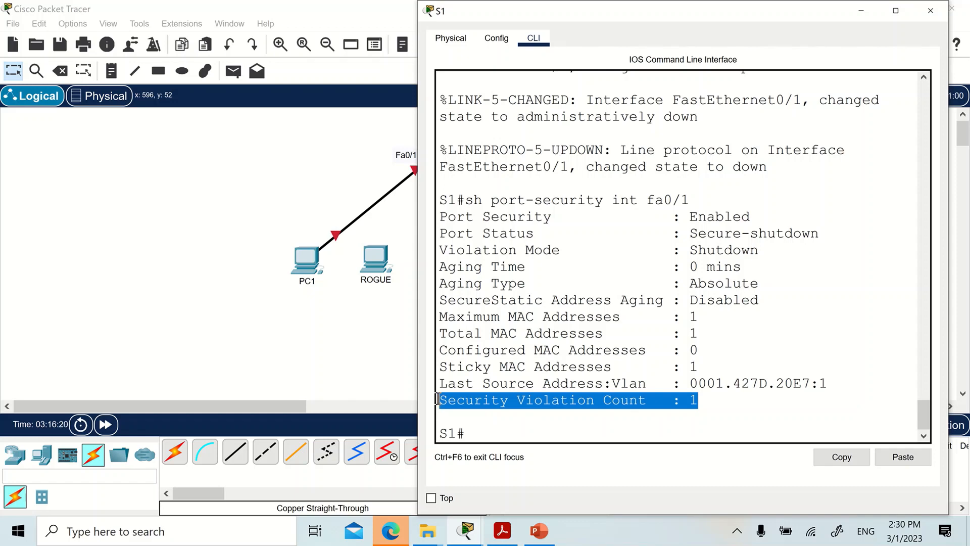
left_click(362, 369)
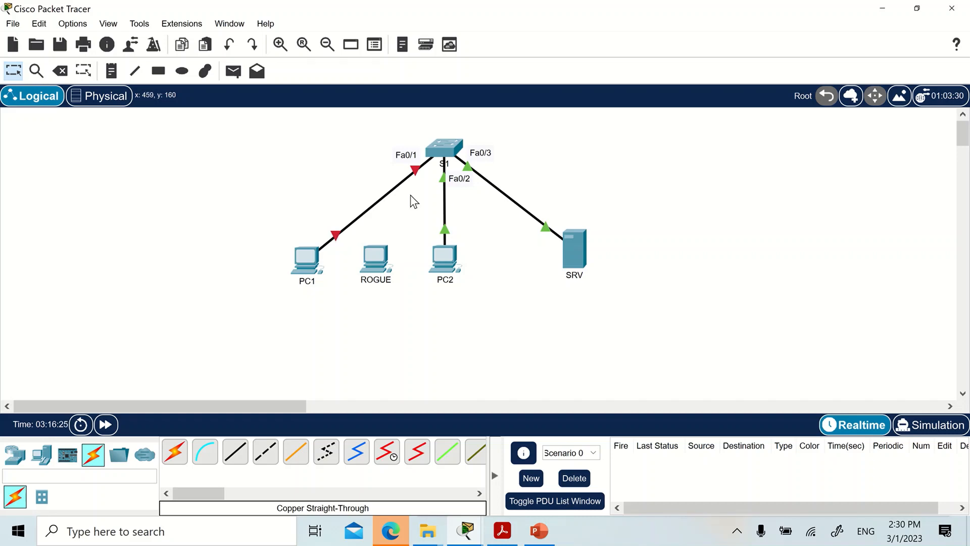
Unplug the cable at PC1 and plug it into FastEthernet0 again.
left_click(335, 236)
left_click(314, 251)
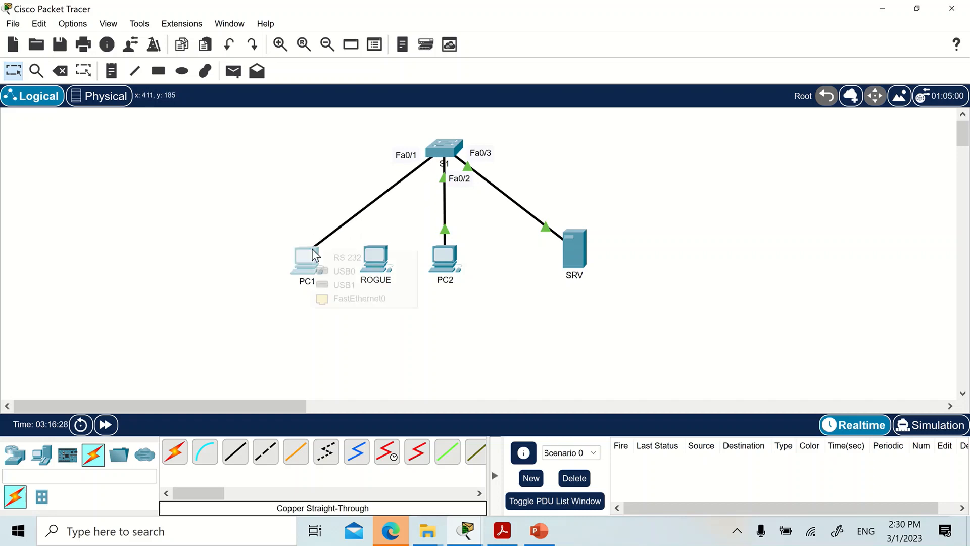
left_click(341, 298)
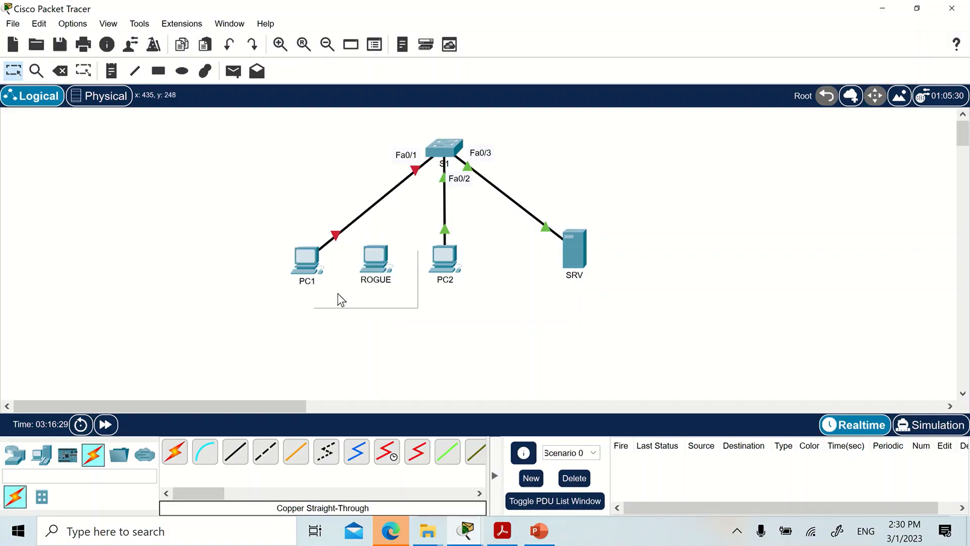
Reopen the CLI of S1 and enter interface configuration mode for fa0/1 using conf t and int fa0/1.
left_click(439, 156)
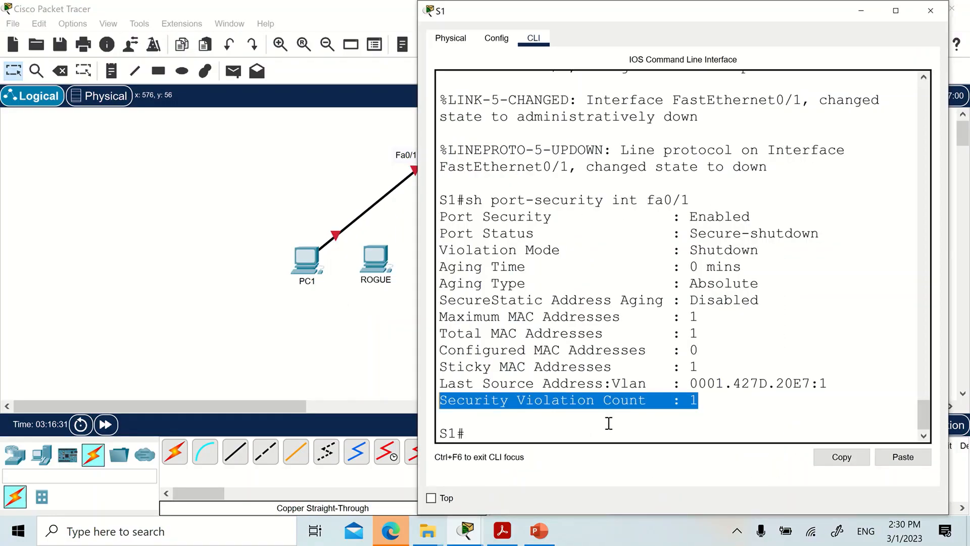
left_click(581, 433)
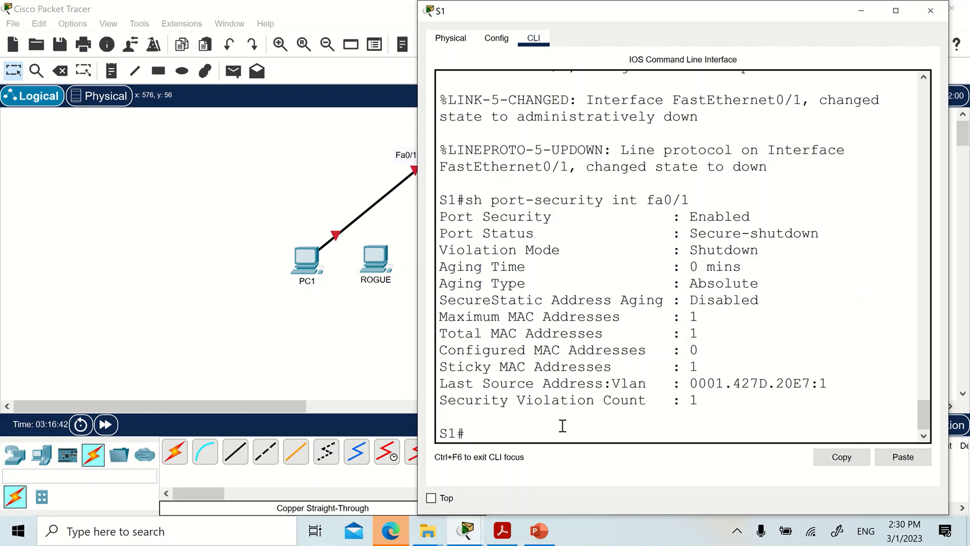
type("conf t")
key("Return")
type("int fa0/1")
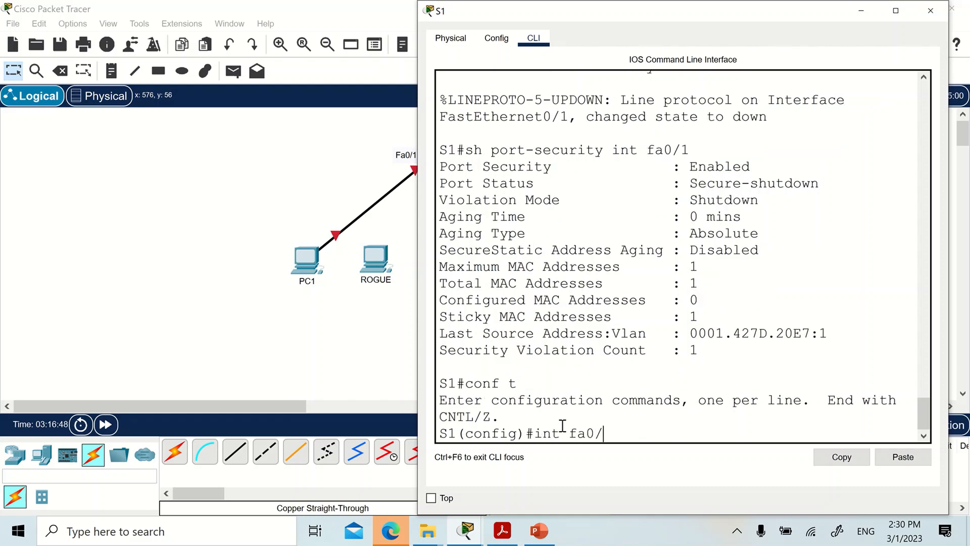
key("Return")
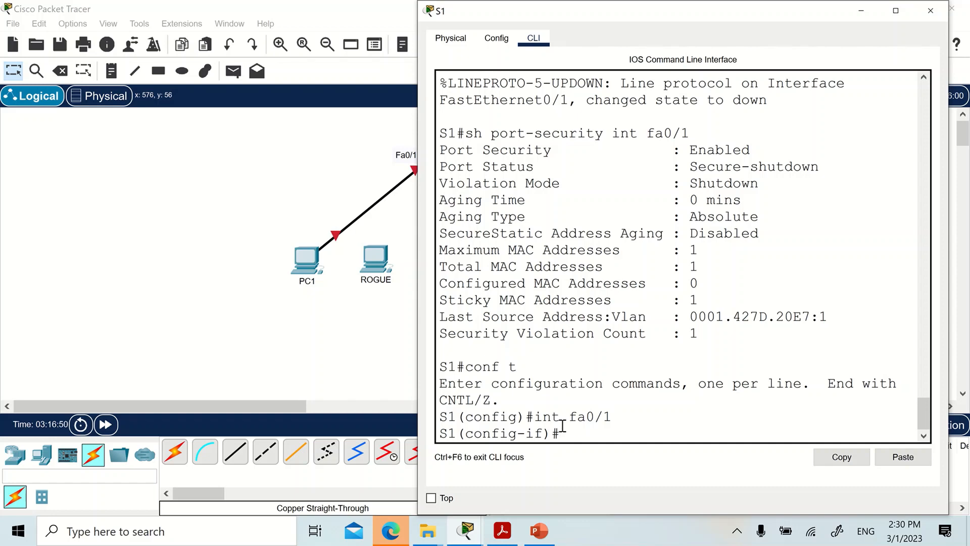
Reset interface fa0/1 with shutdown followed by no shut, and fast-forward the simulation time in the topology.
type("shutdown")
key("Return")
mouse_move(564, 16)
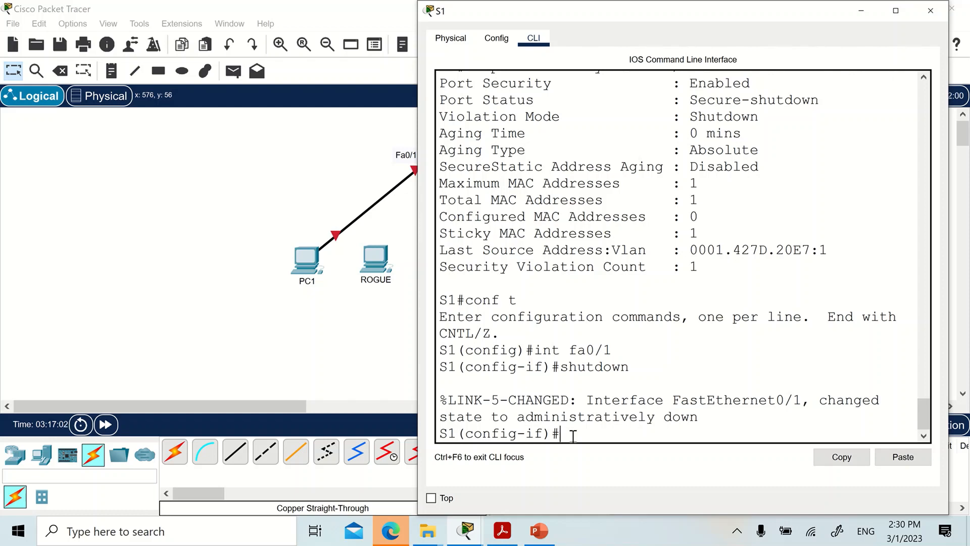
type("no shut")
key("Return")
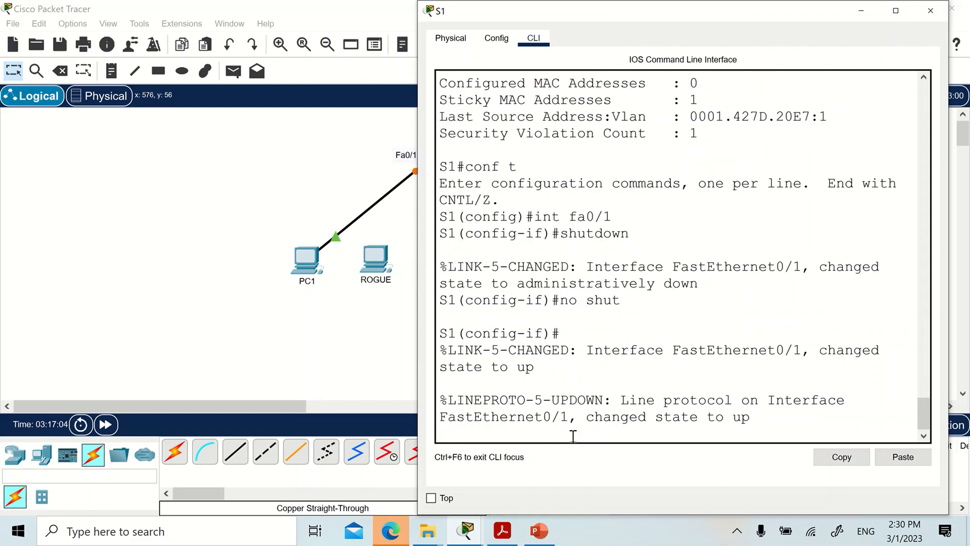
key("Return")
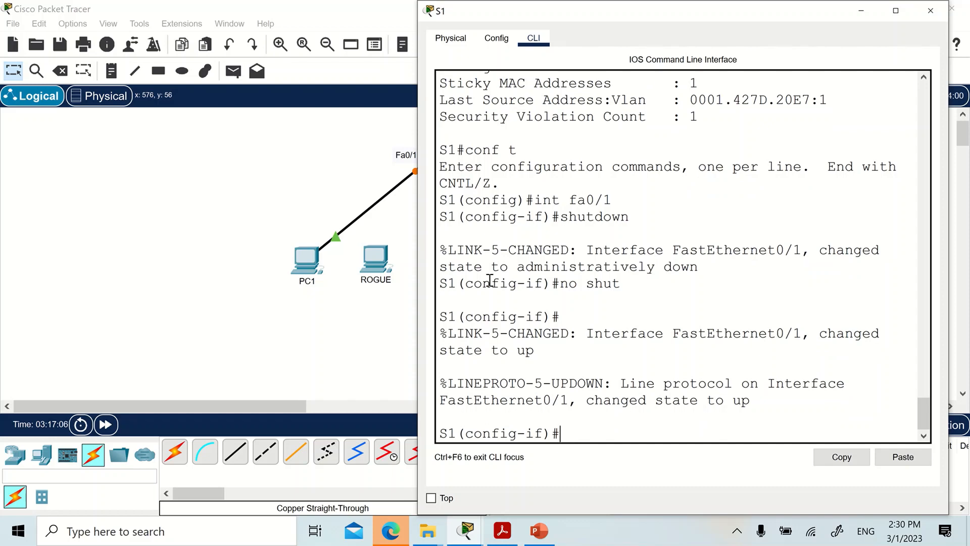
left_click(89, 291)
left_click(105, 424)
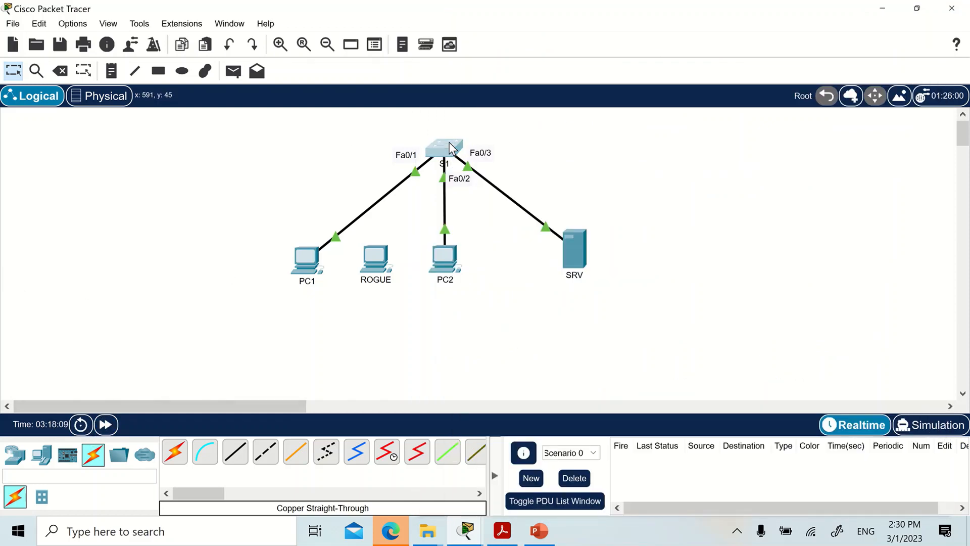
Return to the CLI of S1 and leave configuration mode with end.
left_click(449, 142)
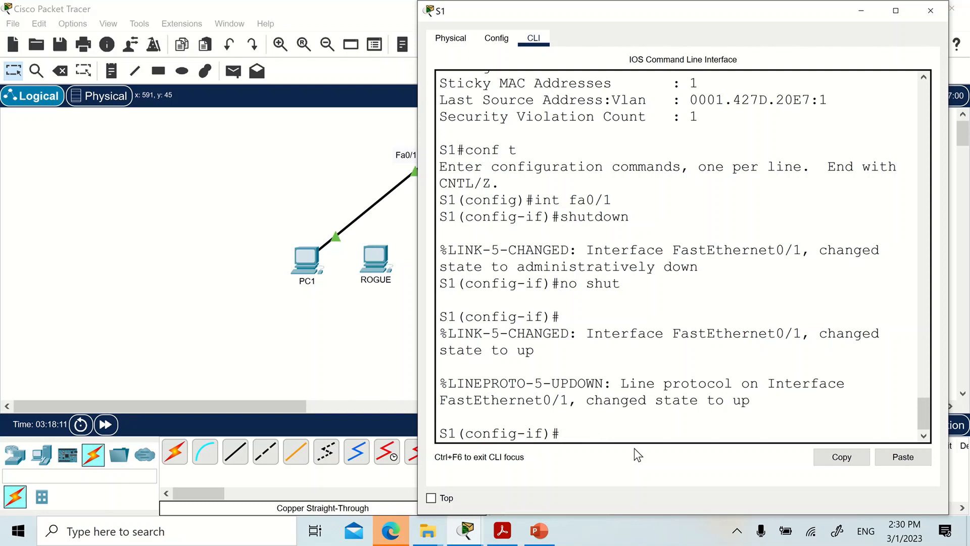
type("do")
key("BackSpace")
key("BackSpace")
key("BackSpace")
type("end")
key("Return")
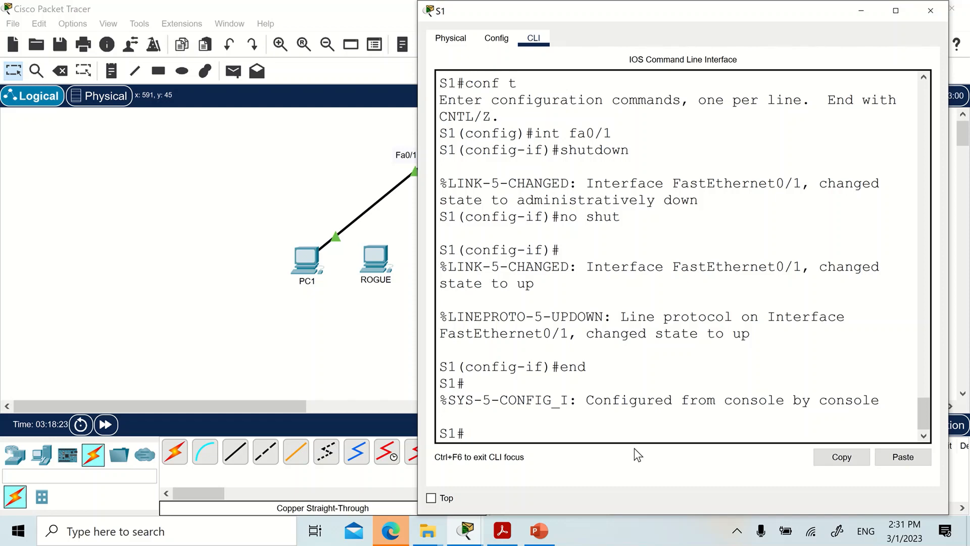
Rerun sh port-security int fa0/1 on S1 and check the Security Violation Count after the interface reset.
type("conf t")
key("Up")
key("Return")
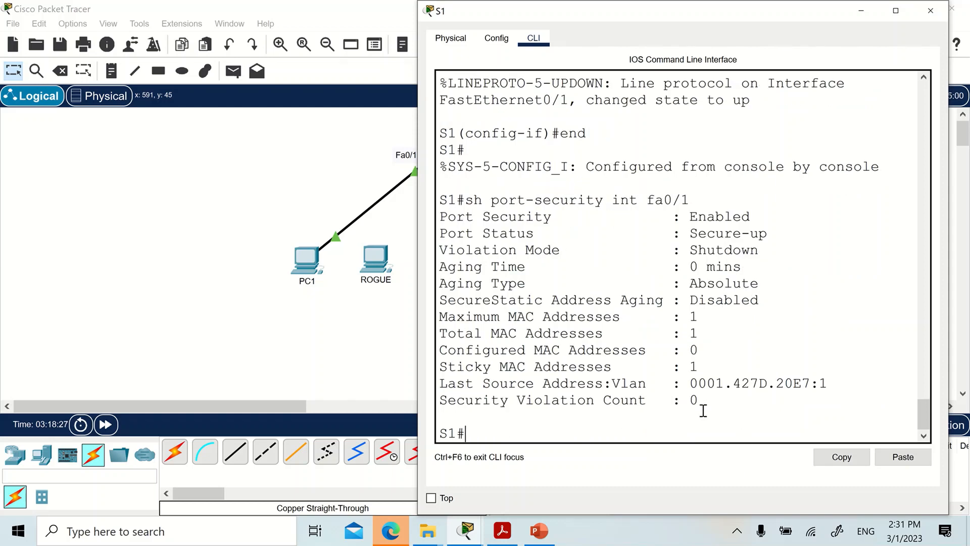
left_click_drag(707, 402, 593, 403)
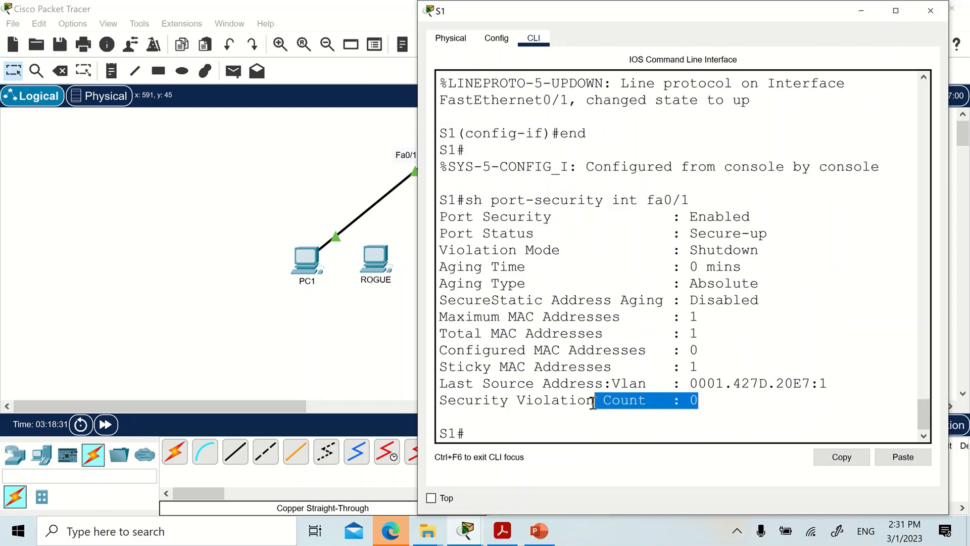
left_click(269, 377)
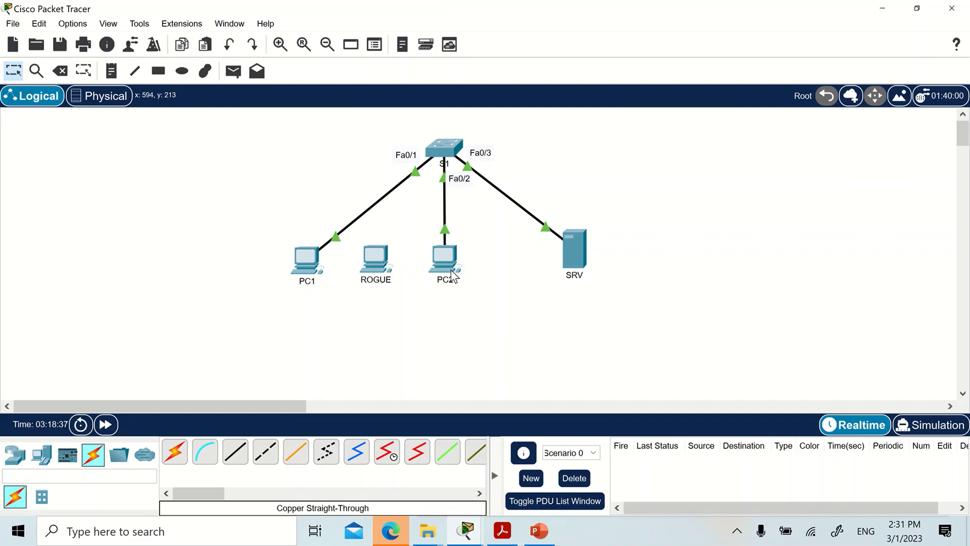
Run sh port-security int fa0/2 in the CLI of S1 and check the Violation Mode and Last Source Address.
left_click(451, 154)
left_click(577, 438)
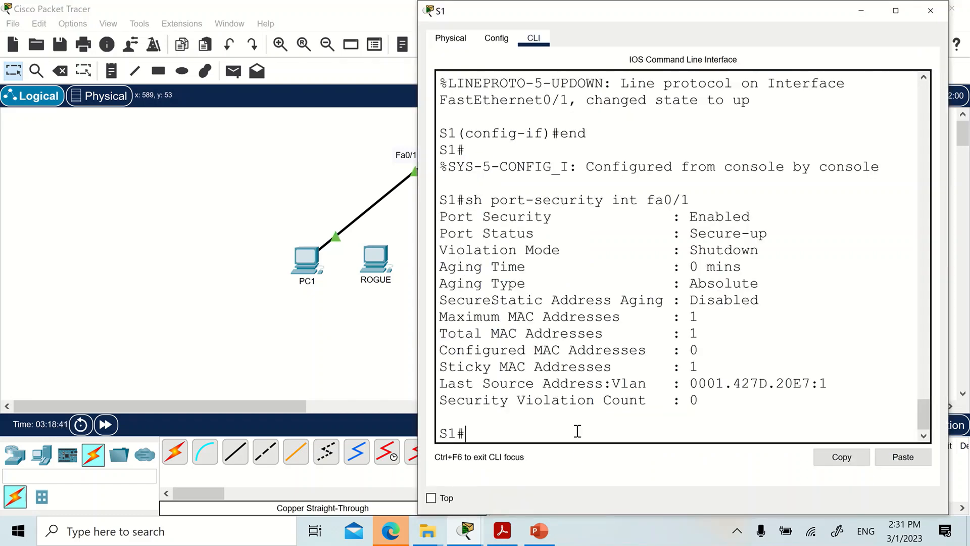
key("Up")
key("BackSpace")
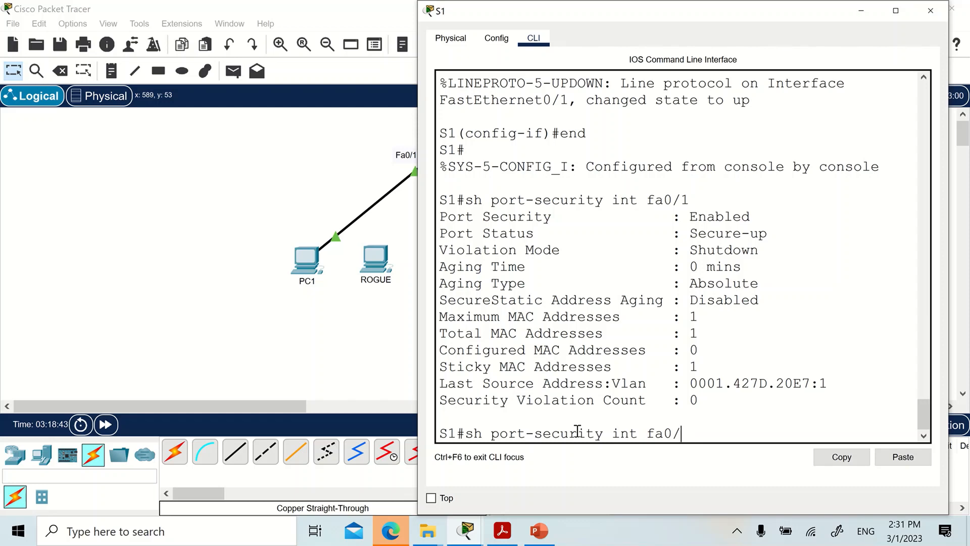
type("2")
key("Return")
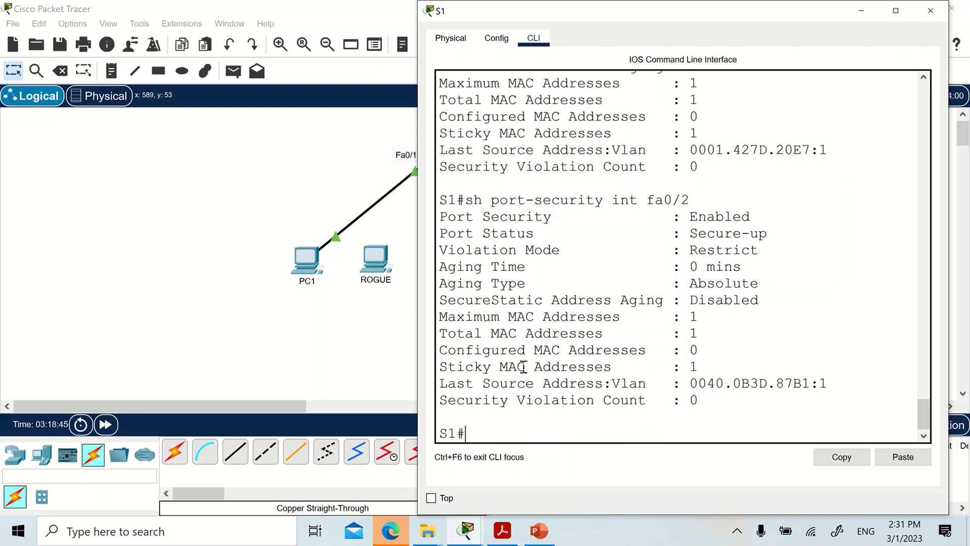
left_click_drag(782, 249, 446, 253)
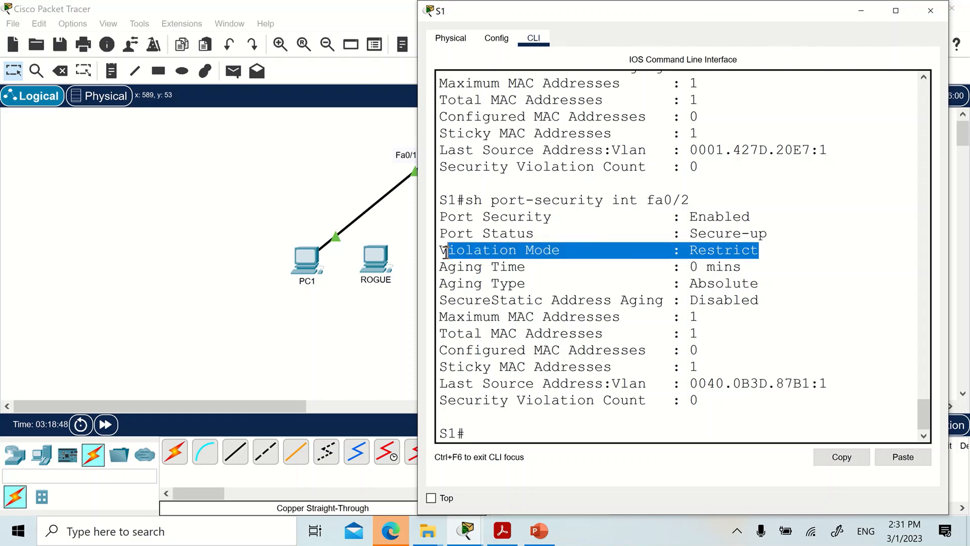
left_click_drag(603, 383, 542, 383)
left_click(734, 383)
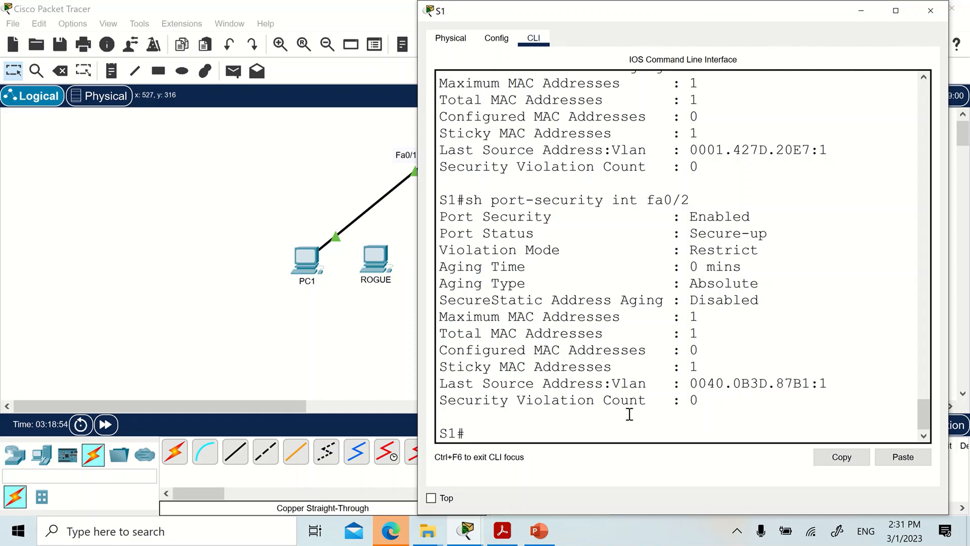
Move the PC2 end of the Fa0/2 cable to FastEthernet0 on ROGUE and fast-forward the simulation time.
left_click(308, 352)
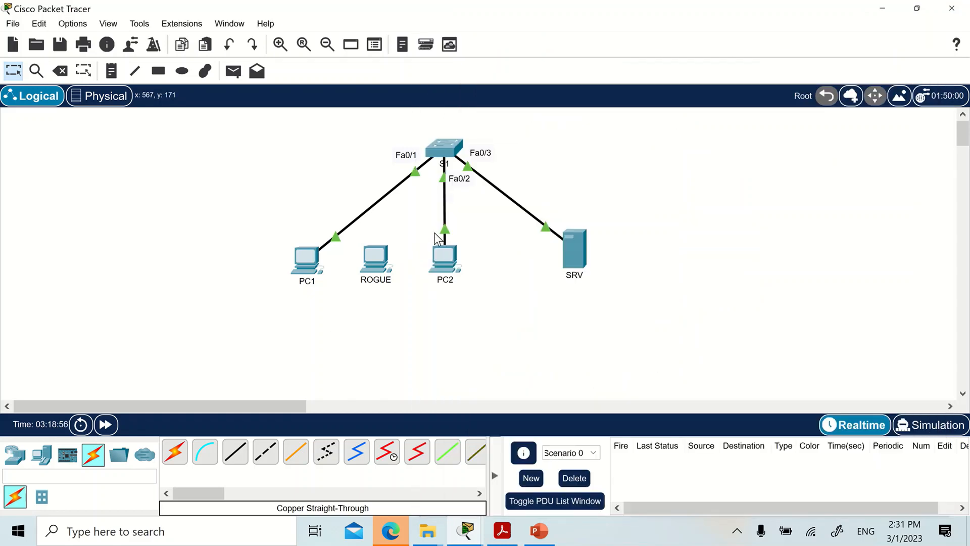
left_click_drag(439, 237, 378, 259)
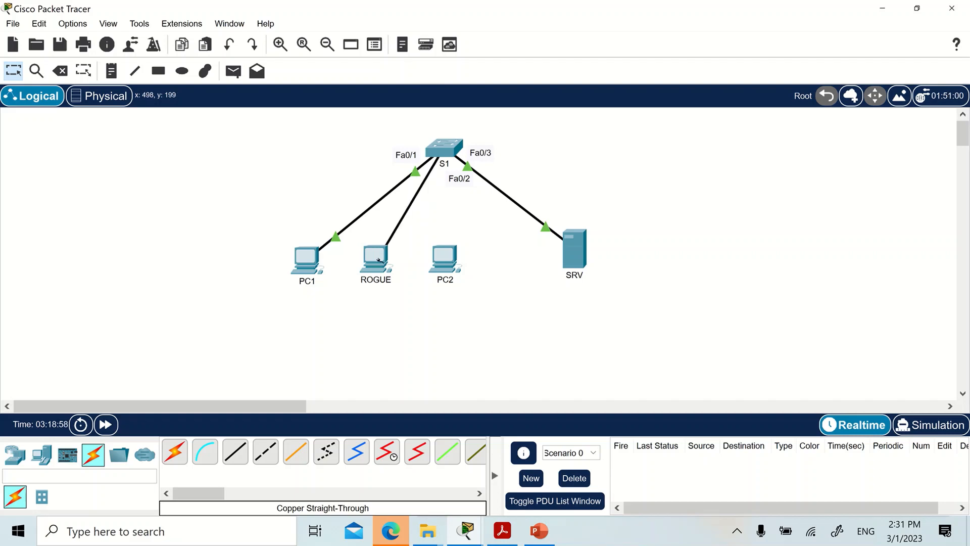
left_click(378, 260)
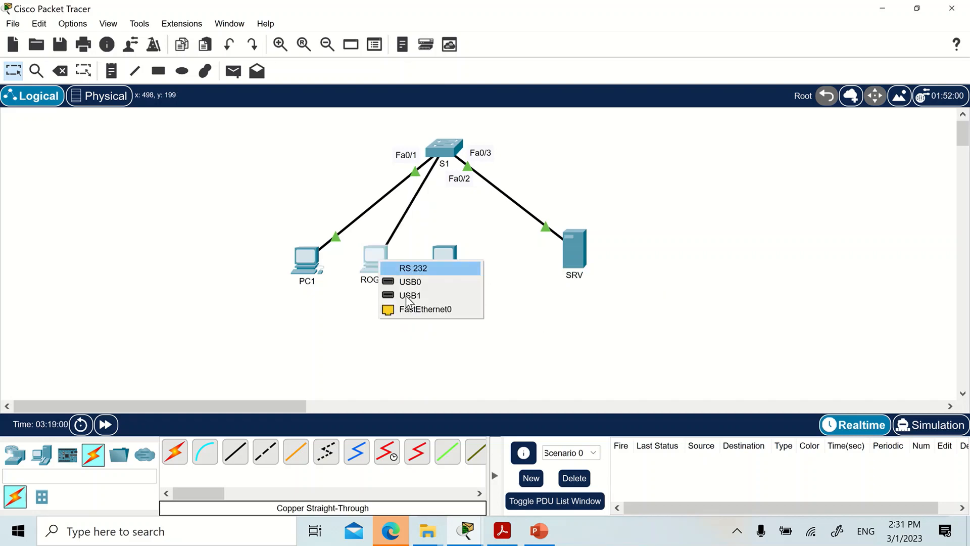
left_click(412, 310)
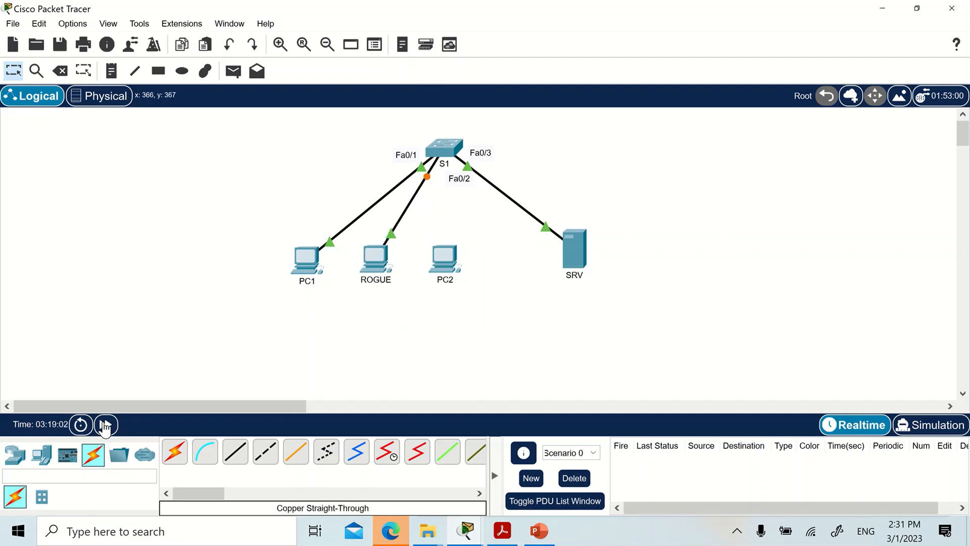
left_click(107, 424)
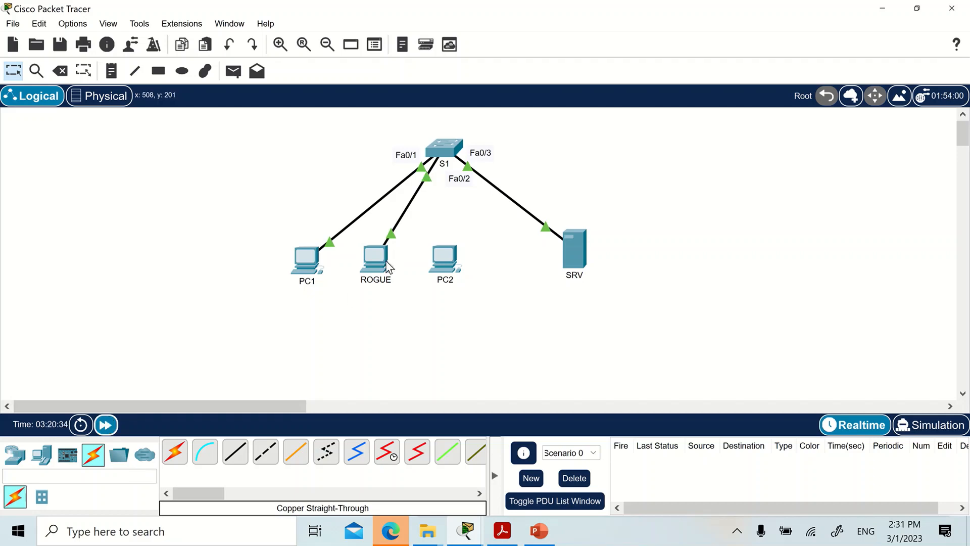
Repeat ping 192.168.1.10 from the ROGUE command prompt and return to the topology.
left_click(387, 261)
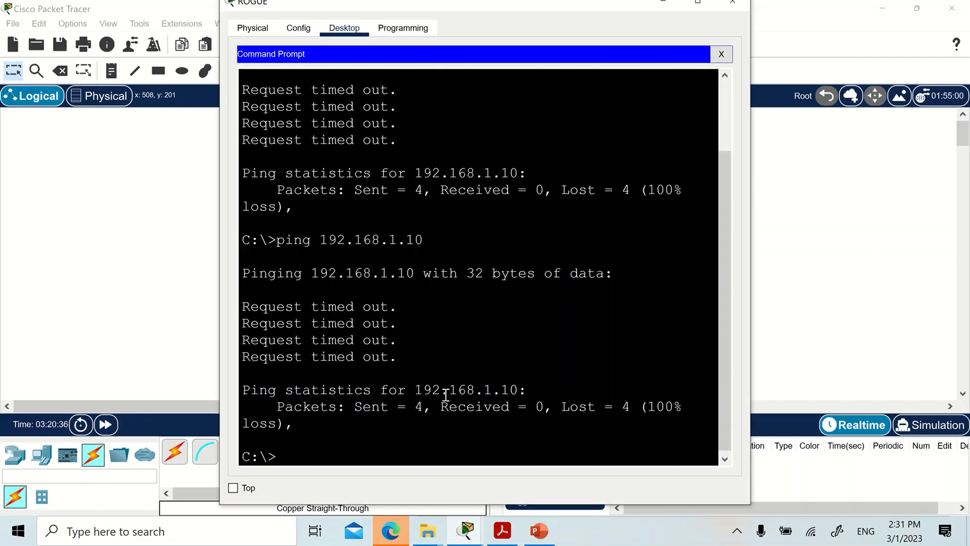
key("Up")
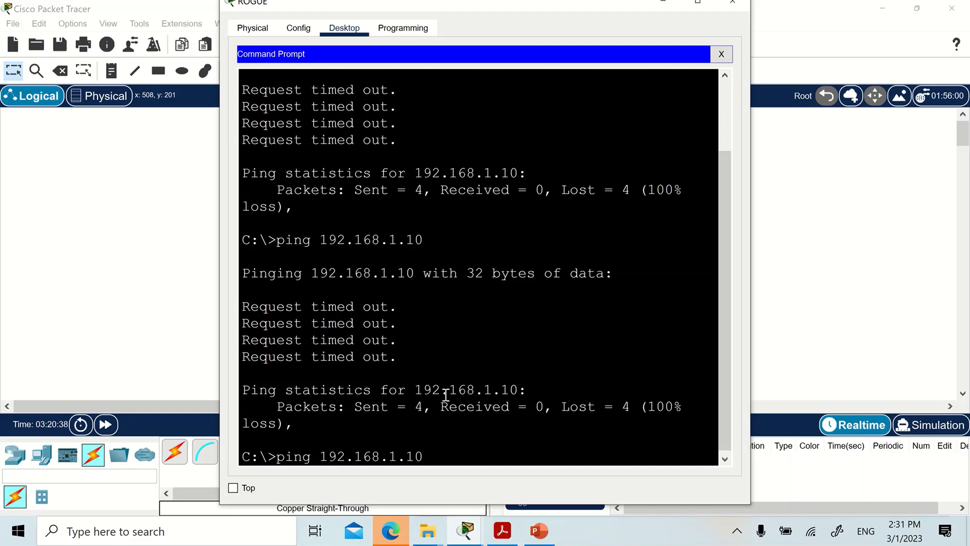
key("Return")
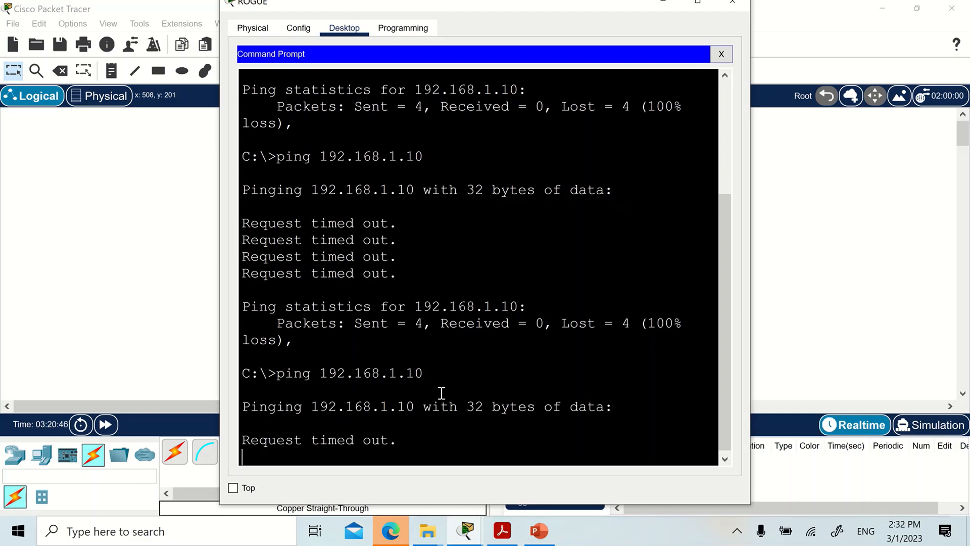
left_click(85, 304)
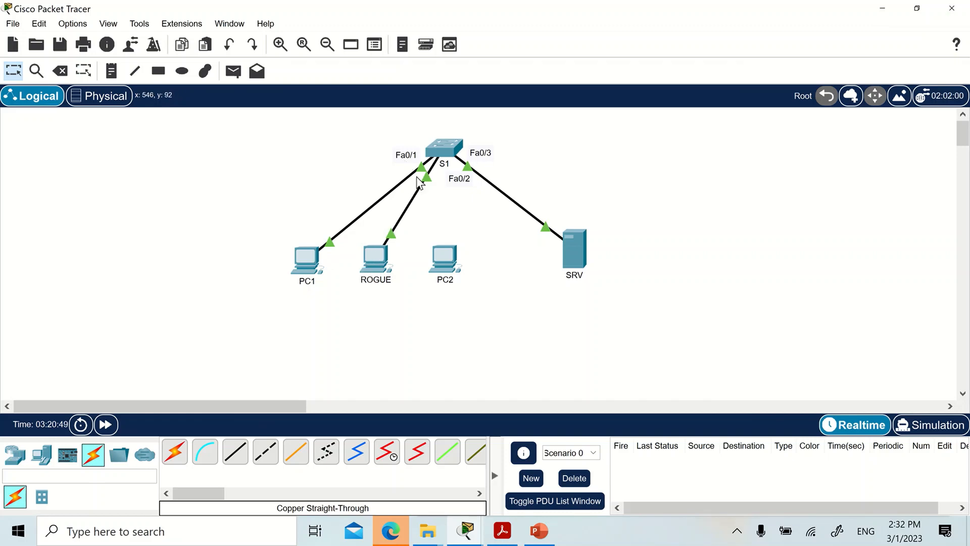
Reopen the CLI of S1 and examine the link and line protocol messages for FastEthernet0/2.
mouse_move(368, 268)
left_click(442, 148)
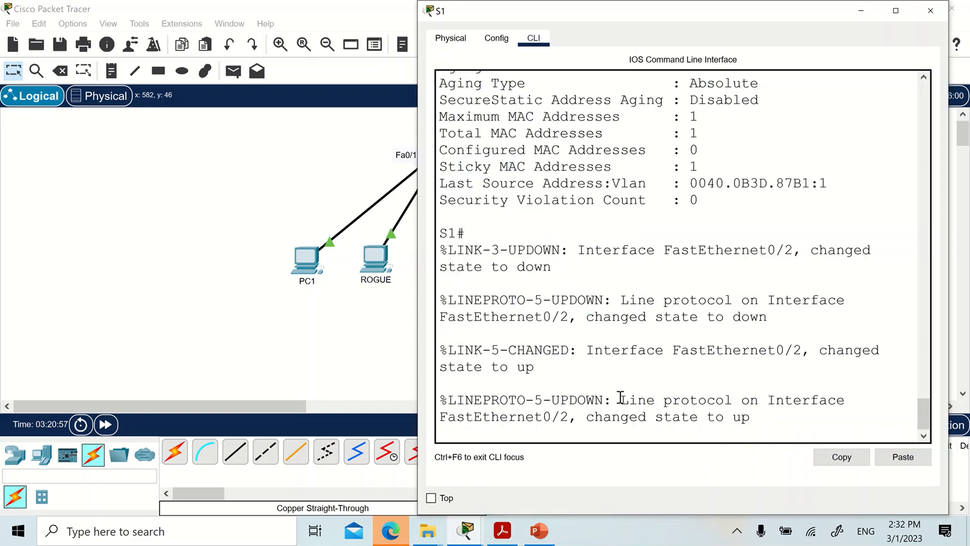
key("Return")
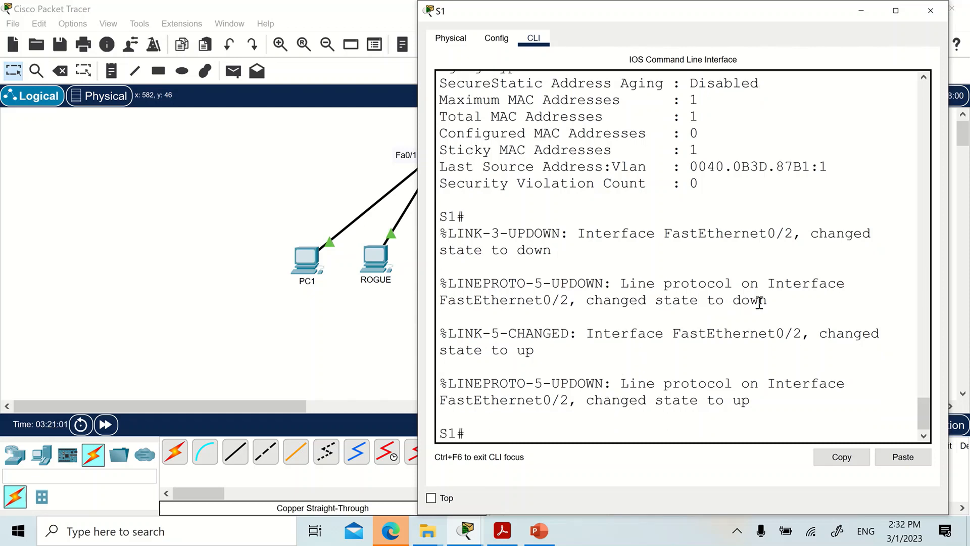
left_click_drag(801, 303, 444, 285)
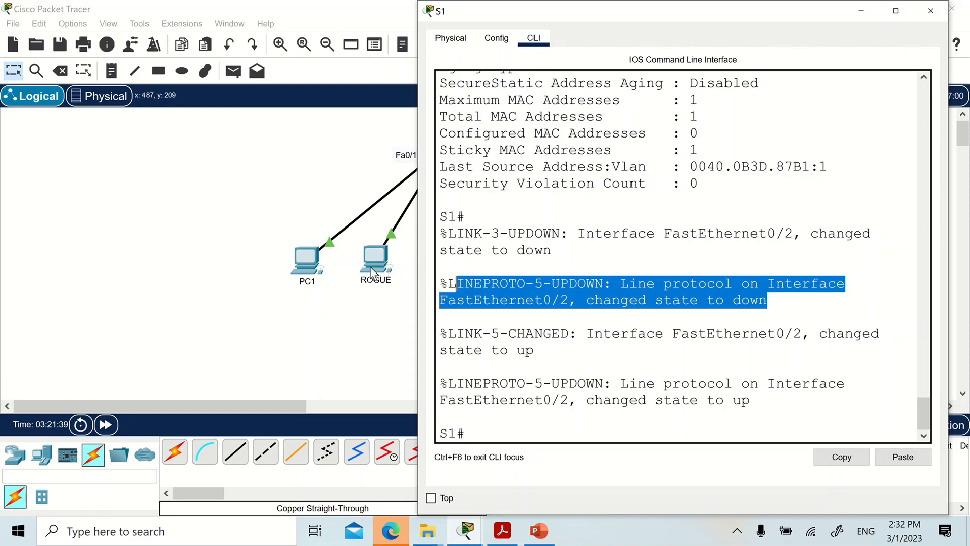
Rerun sh port-security int fa0/2 on S1, check the Security Violation Count after ROGUE's ping, and return to the topology.
left_click(507, 418)
type("sh port-security int fa0/2")
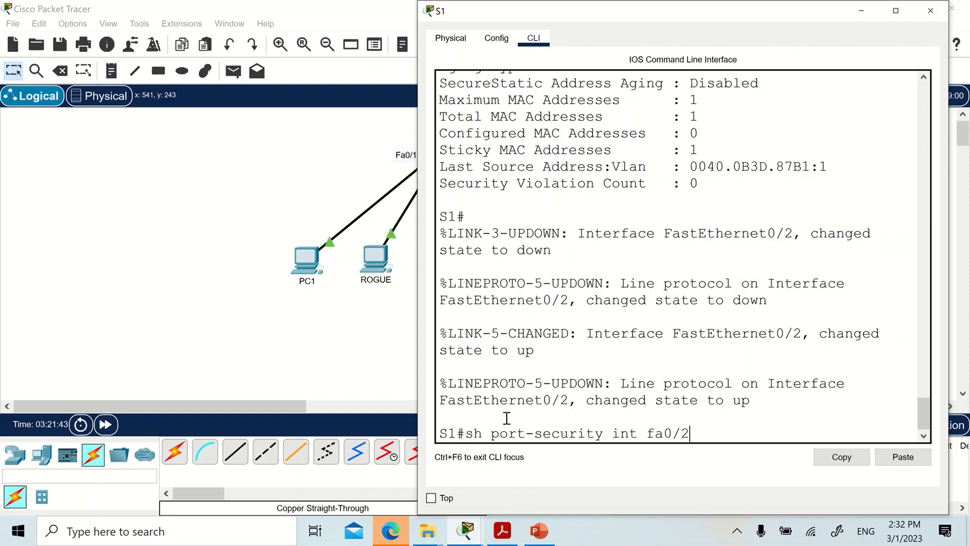
key("Return")
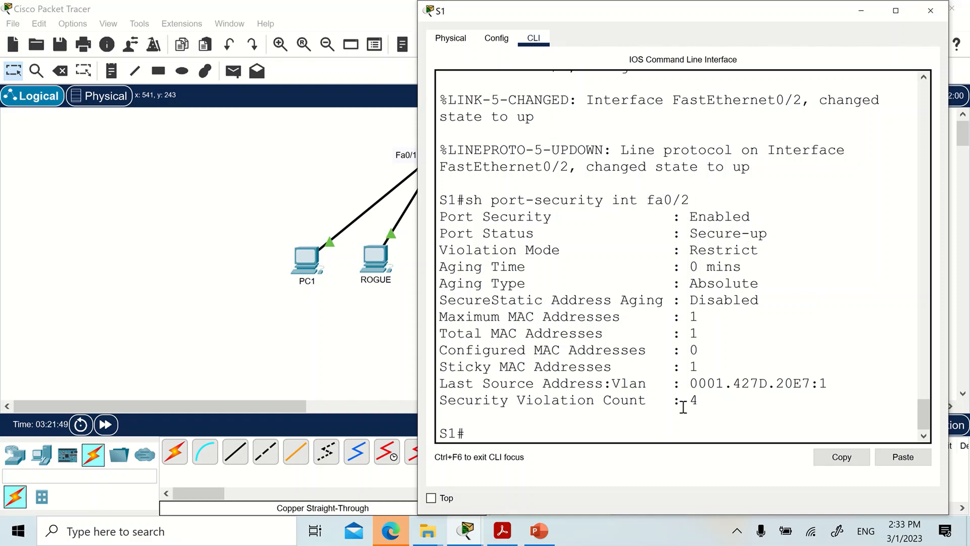
left_click_drag(702, 402, 440, 402)
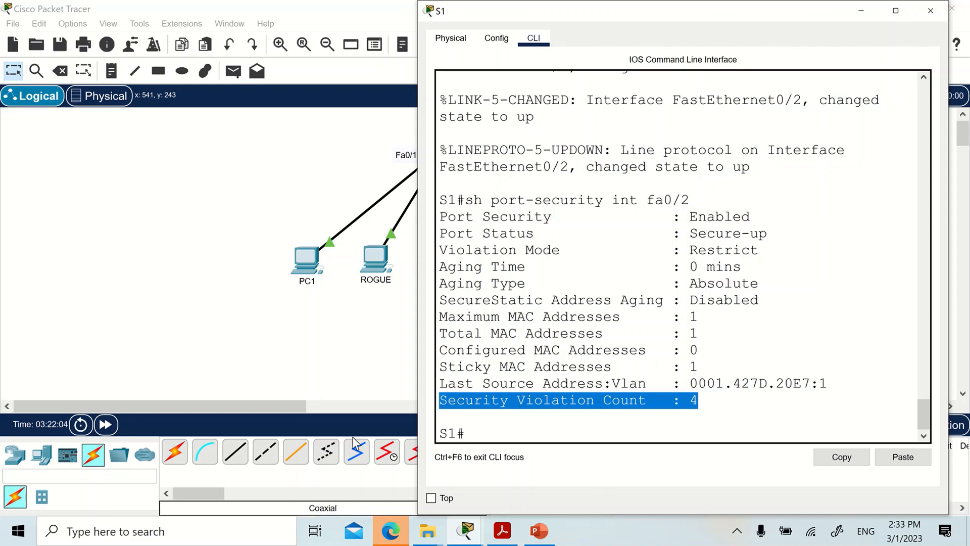
left_click(252, 350)
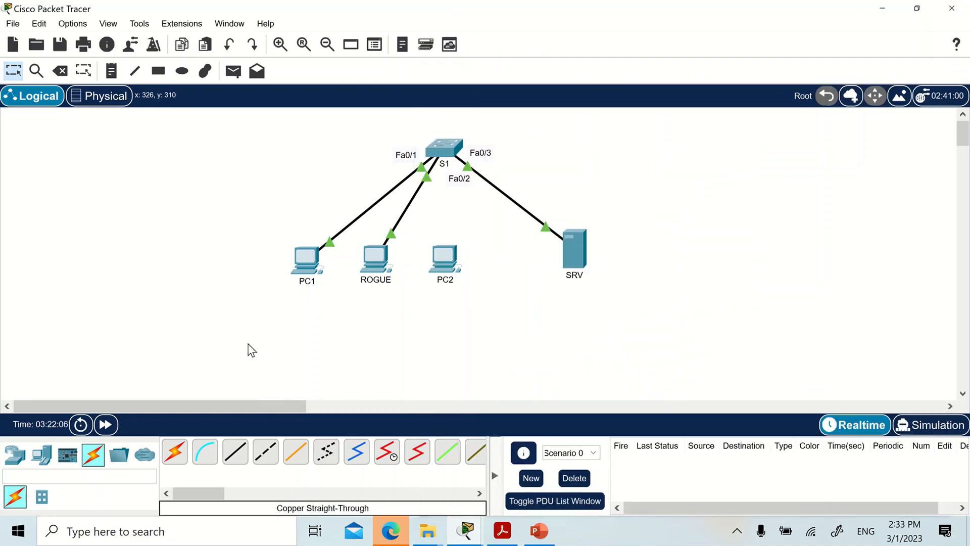